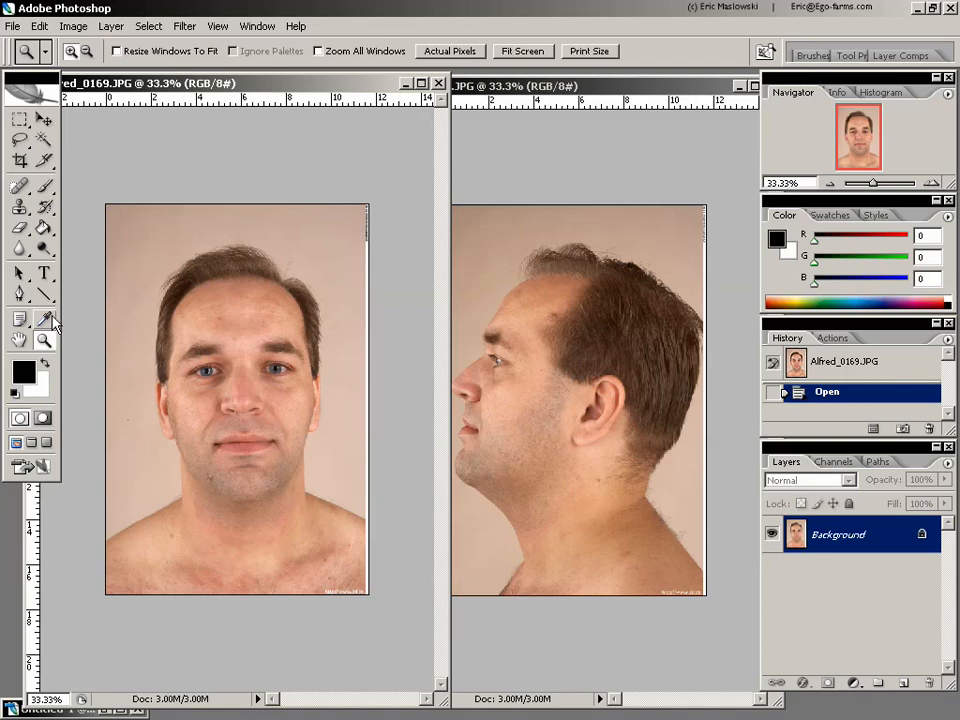
- Examine the front portrait's face at actual size and compare the framing of the front and profile photos
{"action": "double_click", "coordinate": [42, 344]}
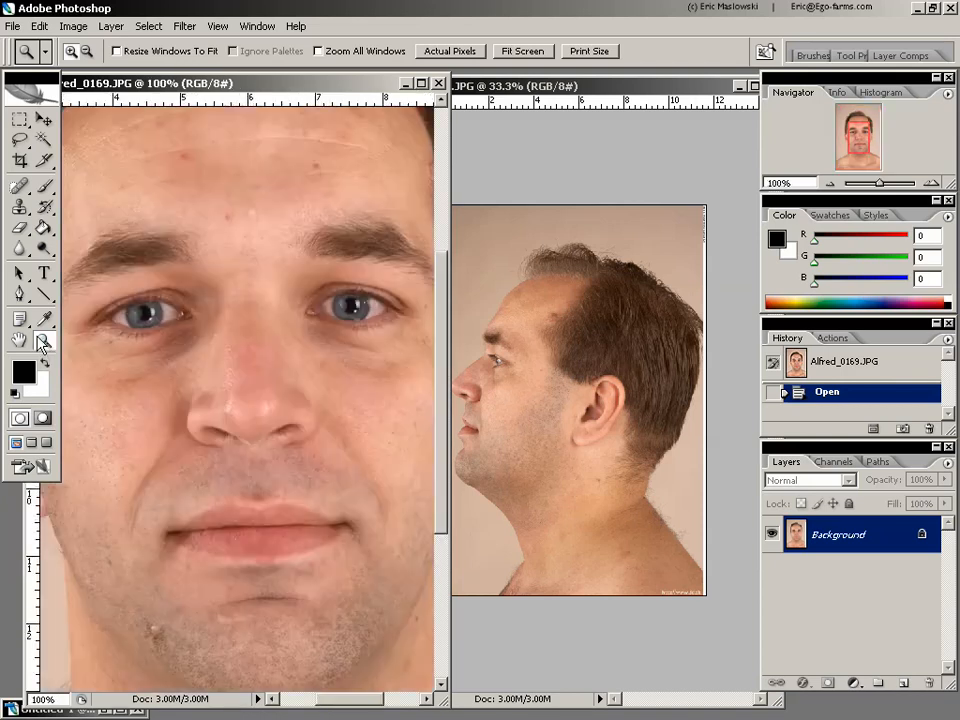
{"action": "mouse_move", "coordinate": [443, 489]}
{"action": "left_mouse_down"}
{"action": "mouse_move", "coordinate": [454, 332]}
{"action": "mouse_move", "coordinate": [449, 610]}
{"action": "mouse_move", "coordinate": [448, 407]}
{"action": "mouse_move", "coordinate": [450, 501]}
{"action": "left_mouse_up"}
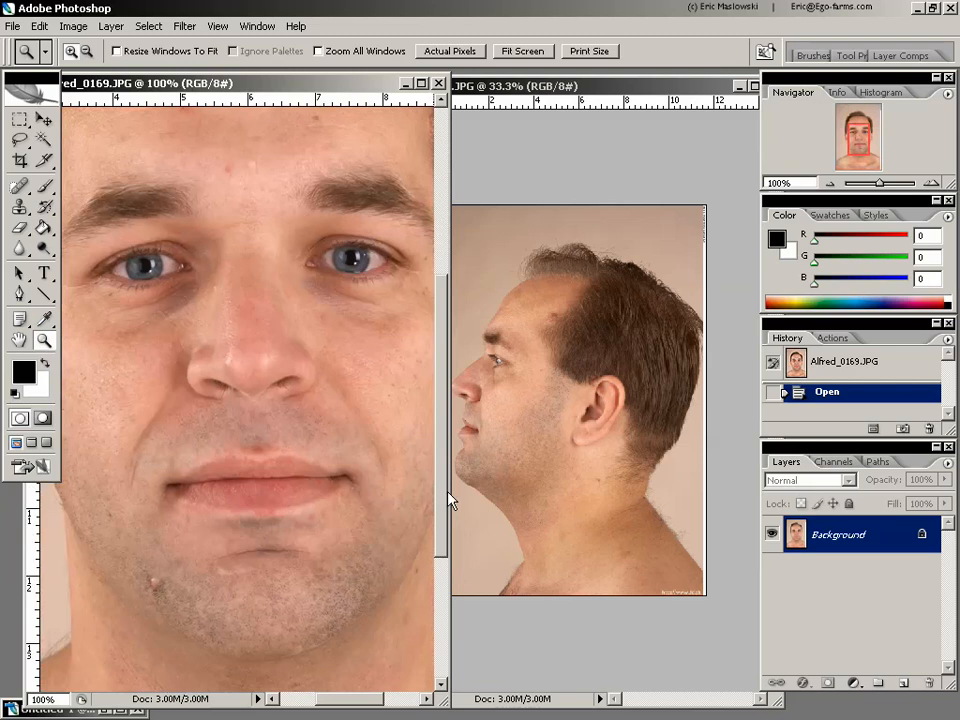
{"action": "left_click", "coordinate": [343, 480], "text": "alt"}
{"action": "left_click", "coordinate": [342, 478], "text": "alt"}
{"action": "left_click", "coordinate": [358, 482], "text": "alt"}
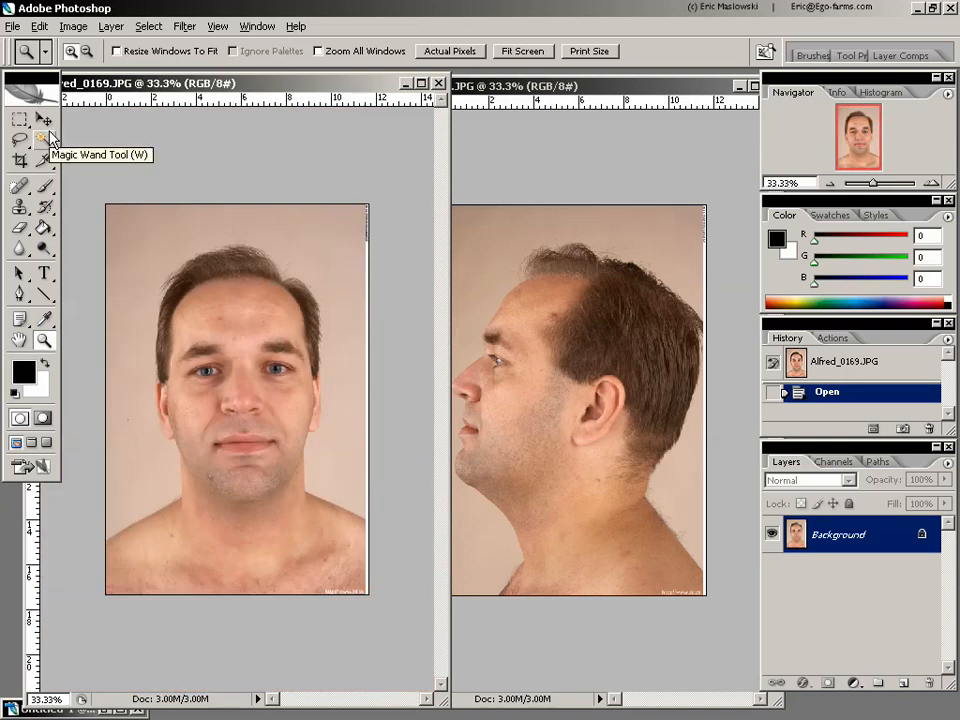
{"action": "left_click_drag", "start_coordinate": [357, 86], "coordinate": [375, 92]}
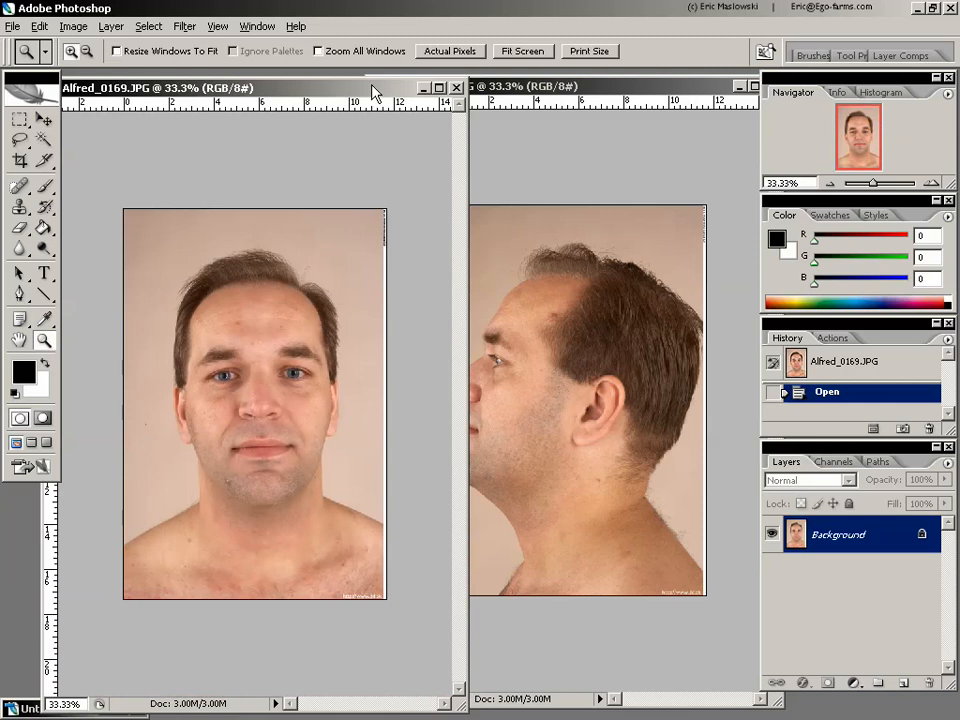
{"action": "left_click", "coordinate": [640, 86]}
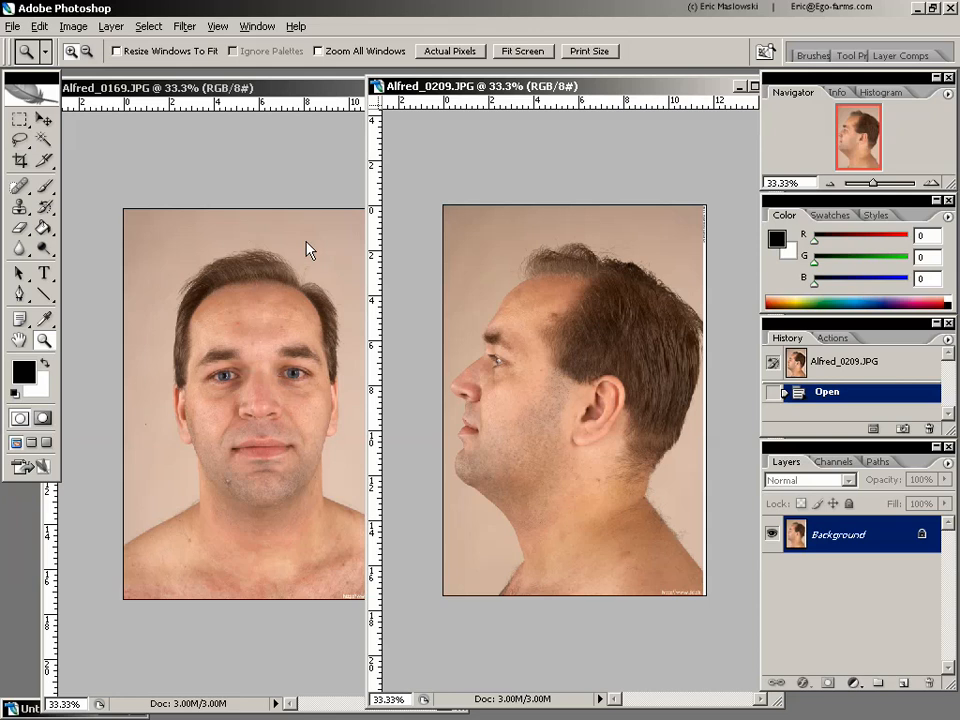
- Try Lens Correction on the untitled grid image with the overlay grid hidden and Remove Distortion at +32
{"action": "left_click", "coordinate": [32, 710]}
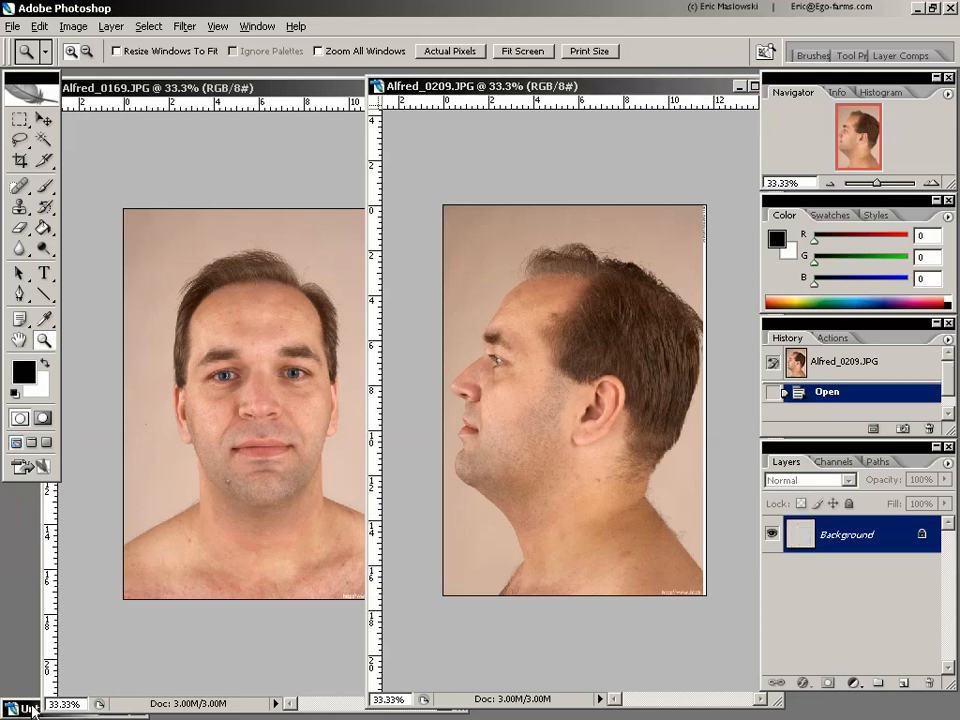
{"action": "left_click", "coordinate": [185, 27]}
{"action": "mouse_move", "coordinate": [349, 207]}
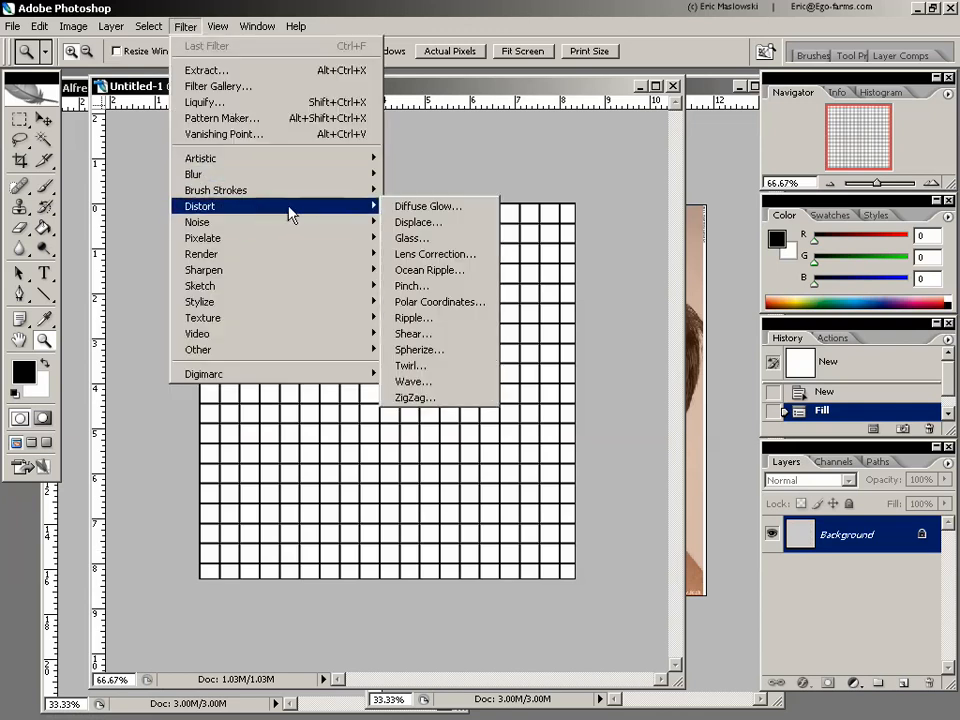
{"action": "left_click", "coordinate": [486, 254]}
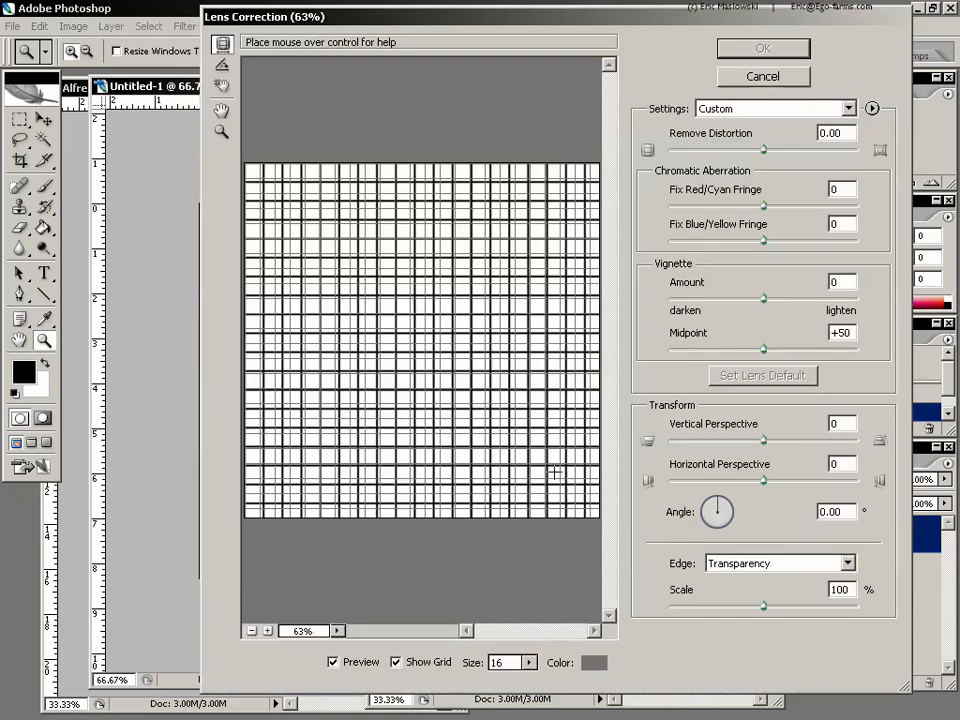
{"action": "left_click", "coordinate": [396, 662]}
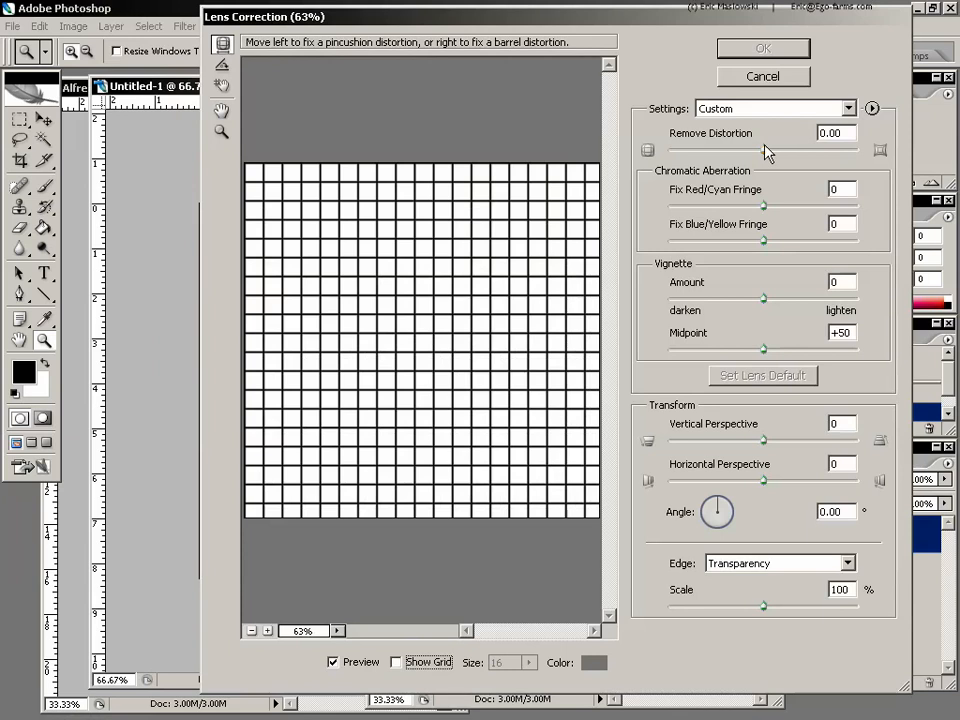
{"action": "left_click_drag", "start_coordinate": [765, 150], "coordinate": [793, 149]}
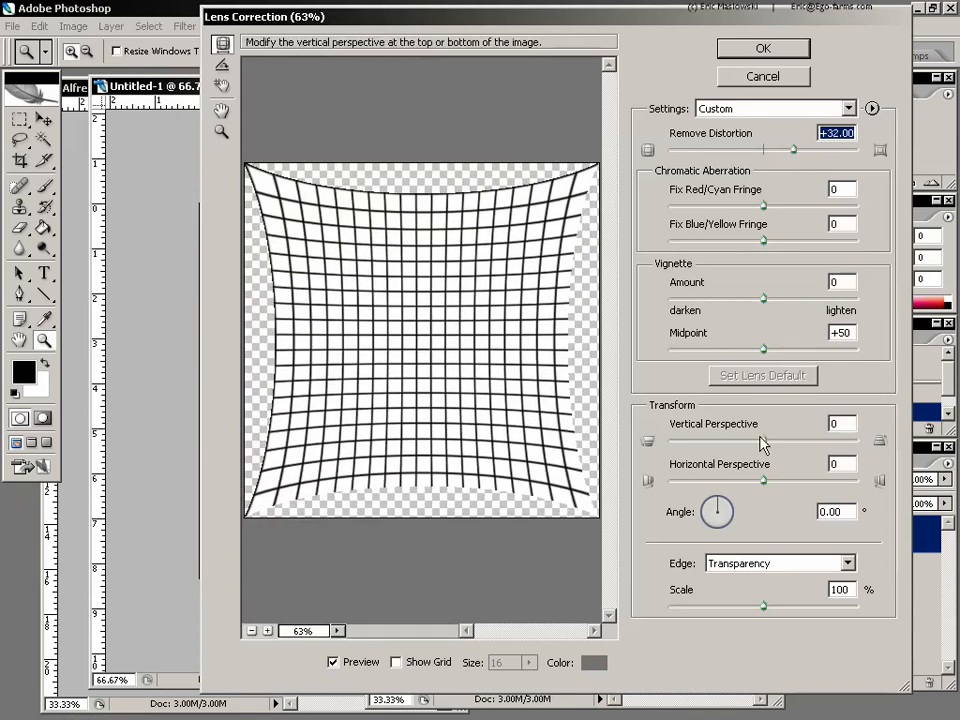
- Try a Horizontal Perspective of +27, an angle of 16.34° and a scale of 97% on the grid image
{"action": "left_click_drag", "start_coordinate": [761, 443], "coordinate": [789, 486]}
{"action": "left_click_drag", "start_coordinate": [740, 510], "coordinate": [724, 492]}
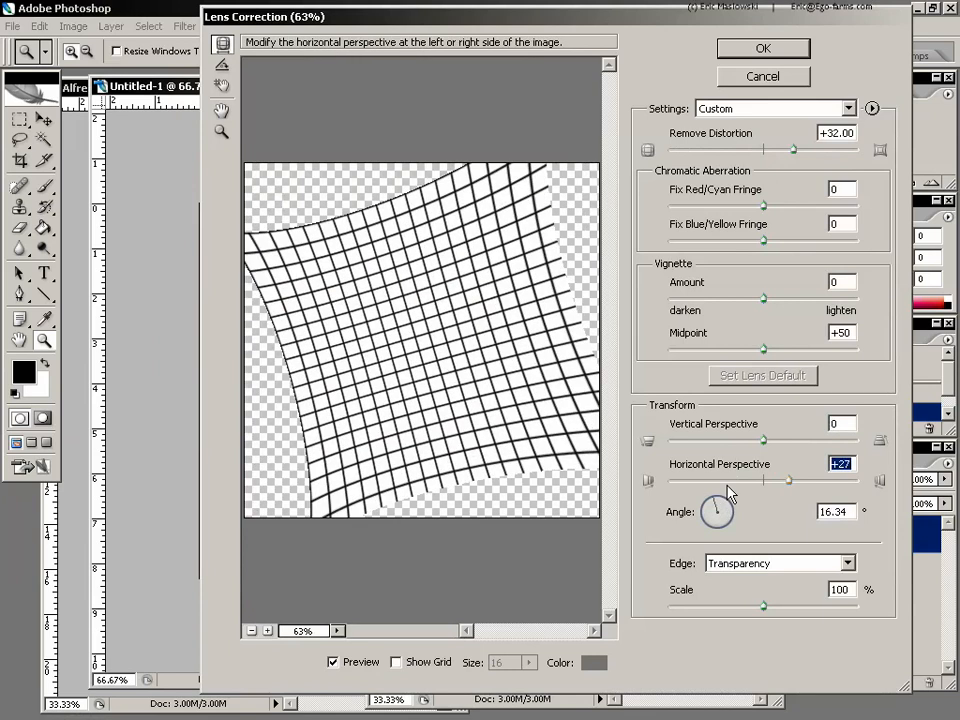
{"action": "mouse_move", "coordinate": [763, 606]}
{"action": "left_mouse_down"}
{"action": "mouse_move", "coordinate": [808, 611]}
{"action": "mouse_move", "coordinate": [757, 607]}
{"action": "left_mouse_up"}
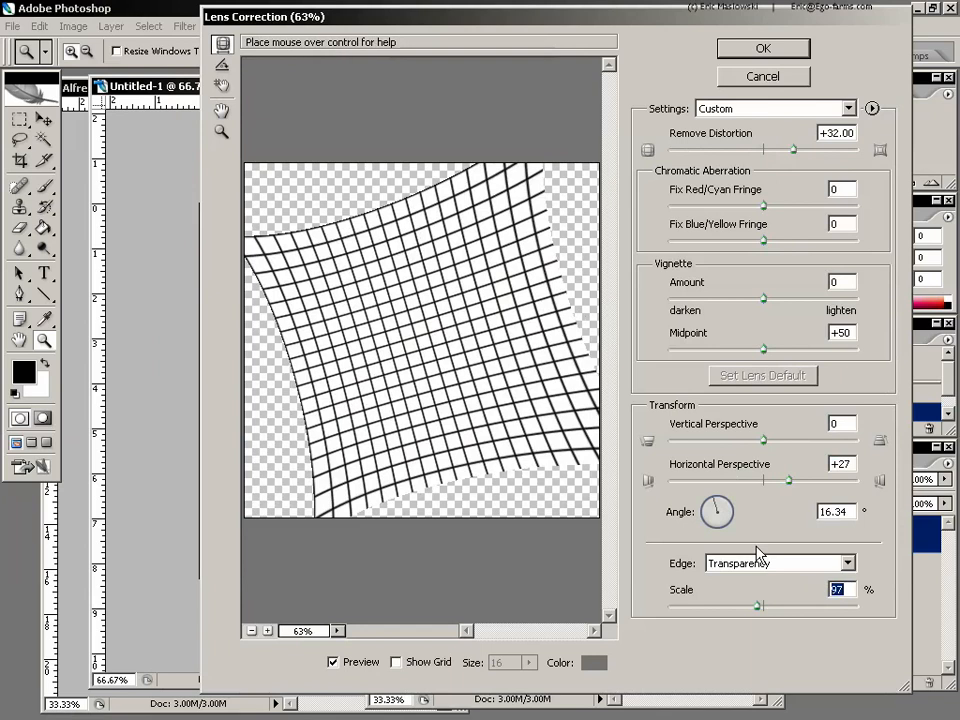
- Try straightening the grid image along one of its tilted lines, and cancel the lens correction
{"action": "left_click", "coordinate": [223, 67]}
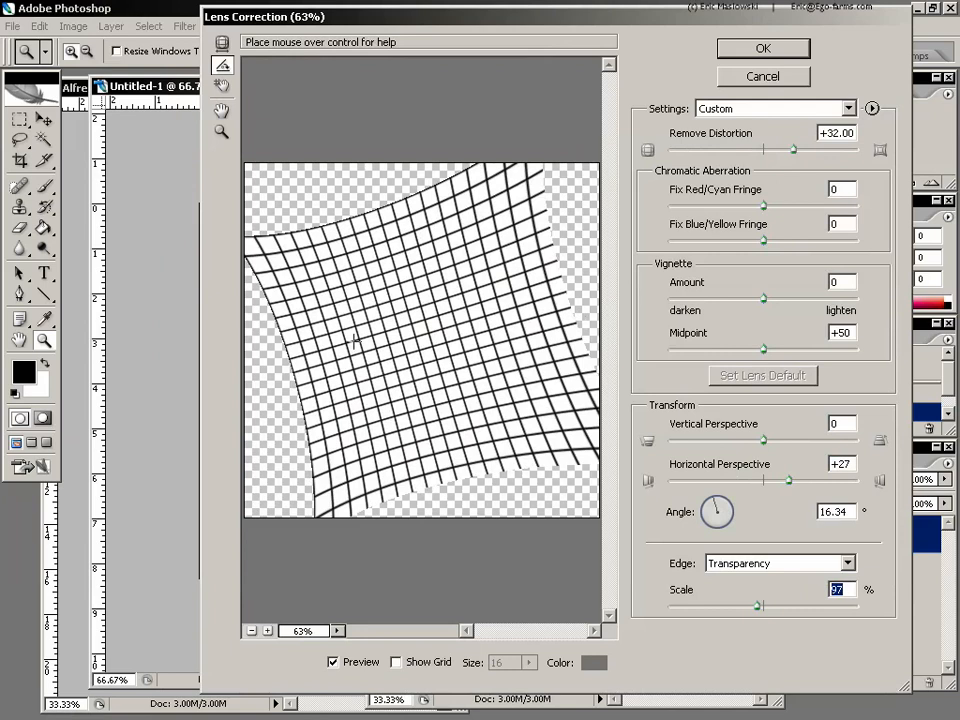
{"action": "left_click_drag", "start_coordinate": [350, 348], "coordinate": [428, 332]}
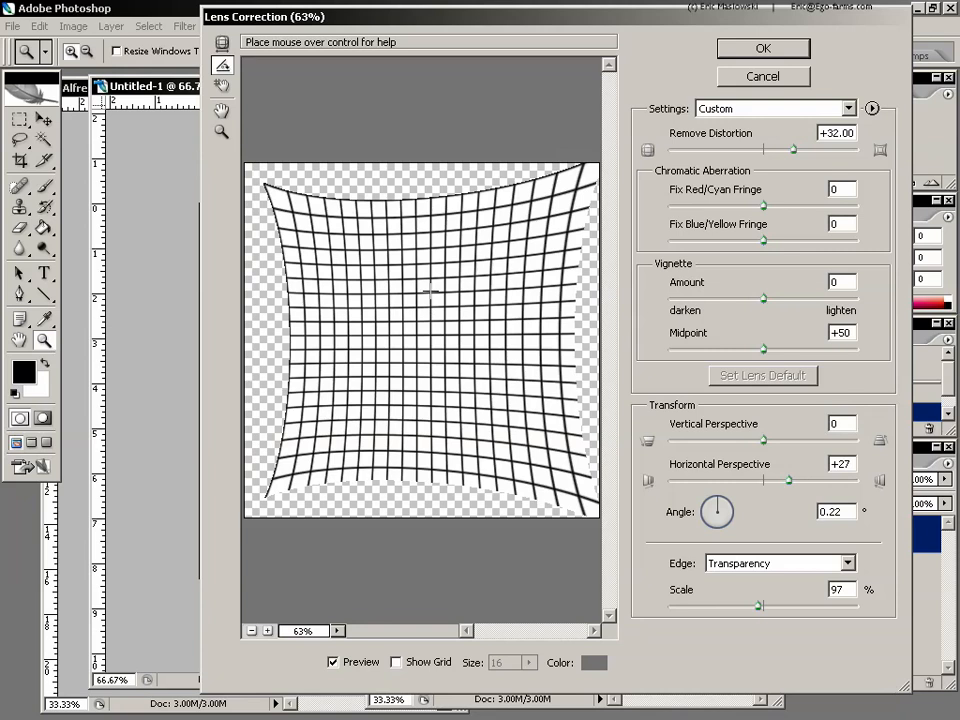
{"action": "left_click", "coordinate": [766, 77]}
- Straighten the front portrait with Lens Correction, aligning it across the ears and again across the pupils
{"action": "left_click", "coordinate": [640, 86]}
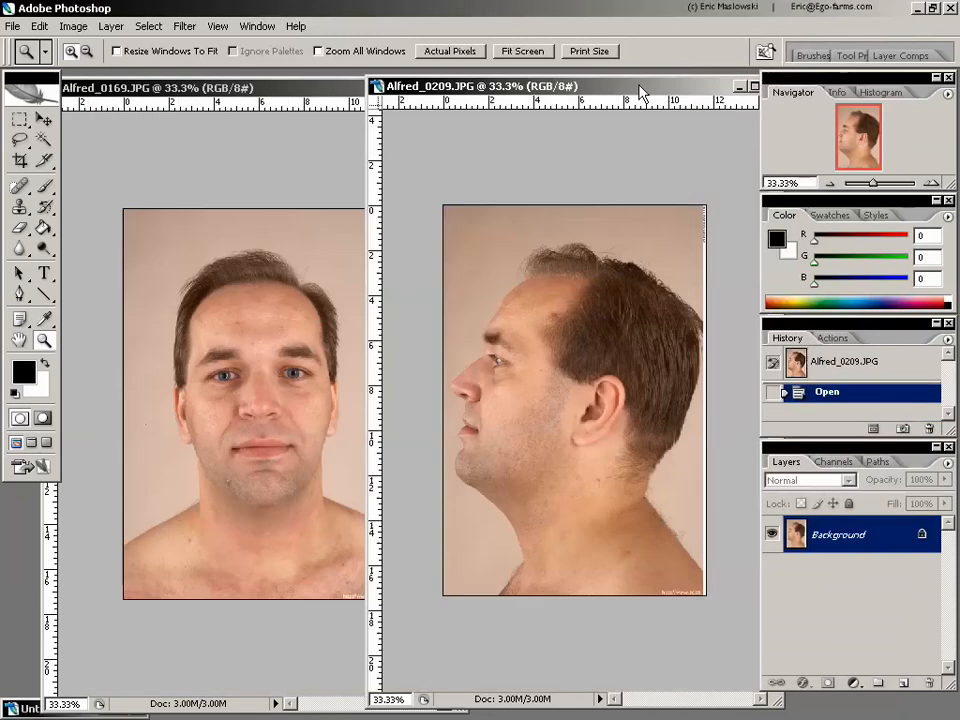
{"action": "left_click", "coordinate": [302, 91]}
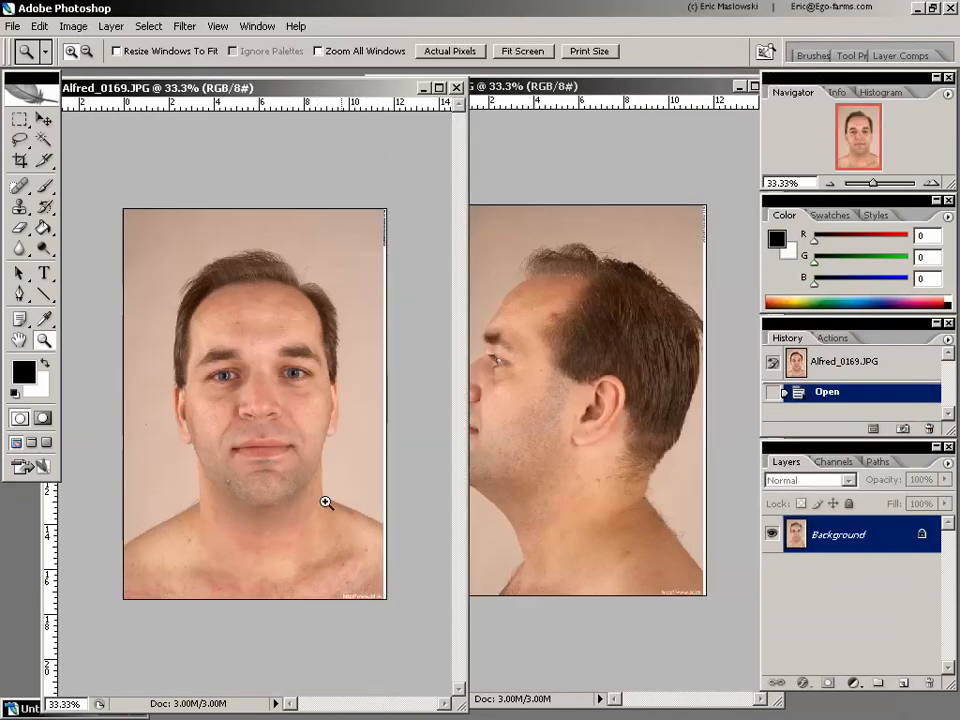
{"action": "left_click", "coordinate": [185, 27]}
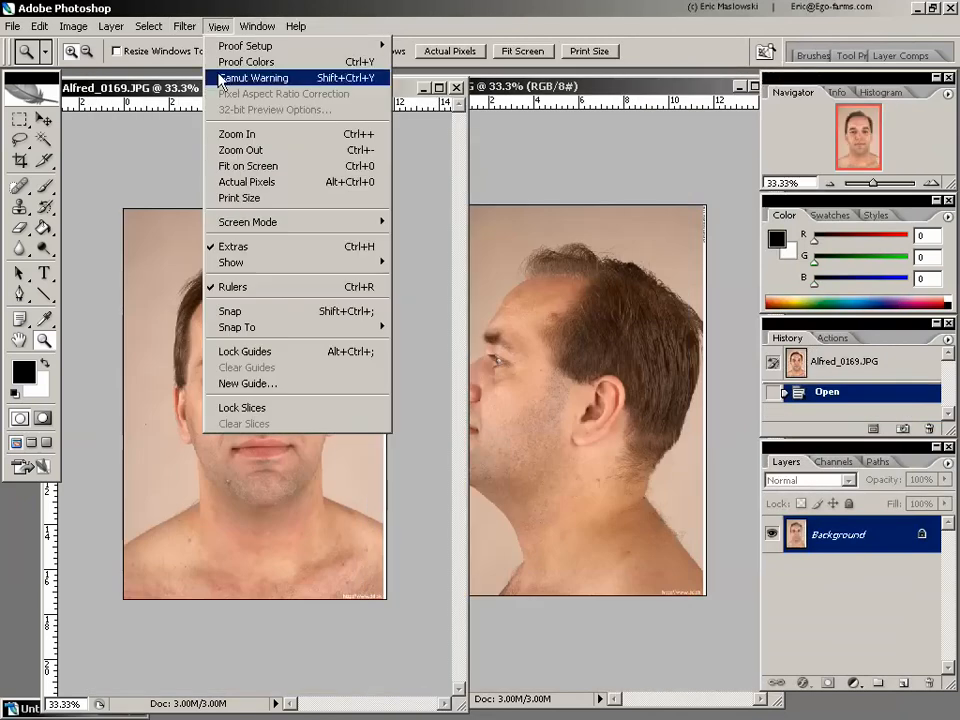
{"action": "mouse_move", "coordinate": [258, 209]}
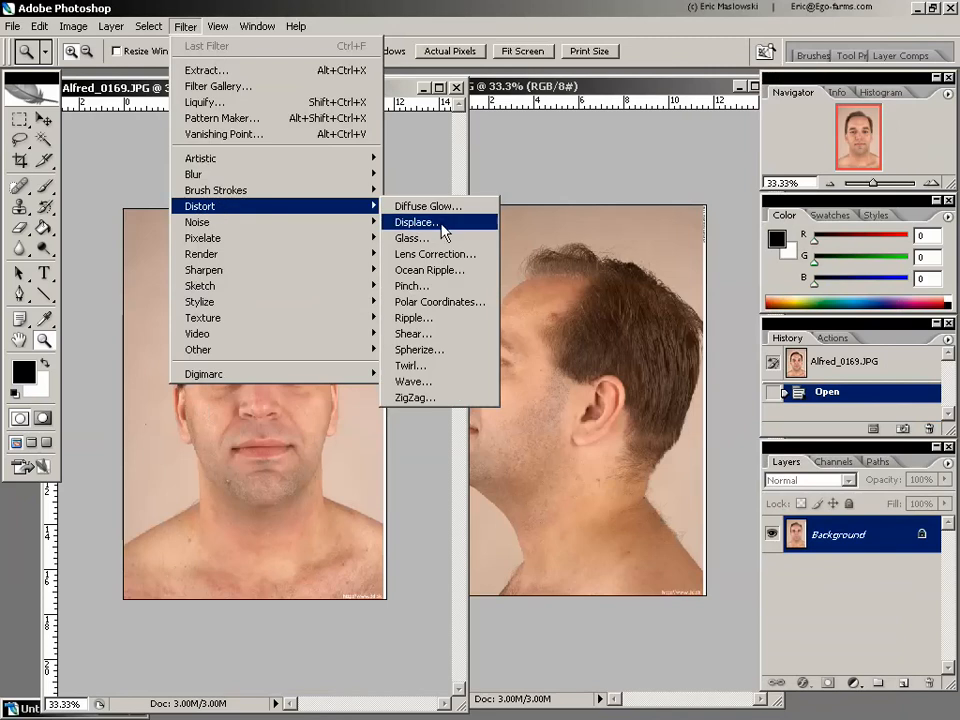
{"action": "left_click", "coordinate": [449, 251]}
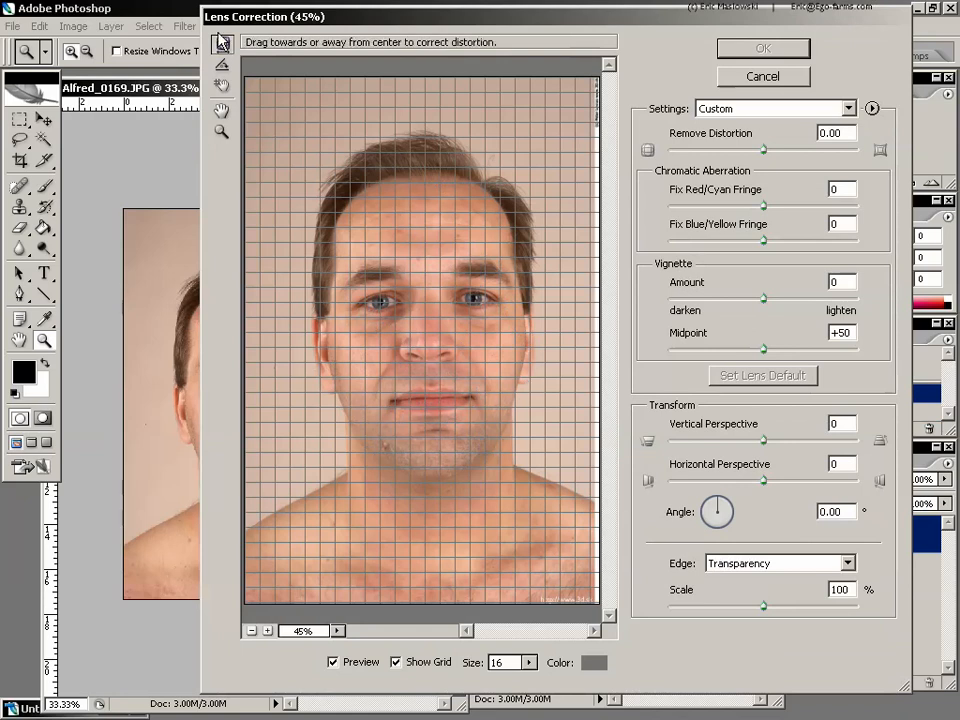
{"action": "left_click", "coordinate": [222, 65]}
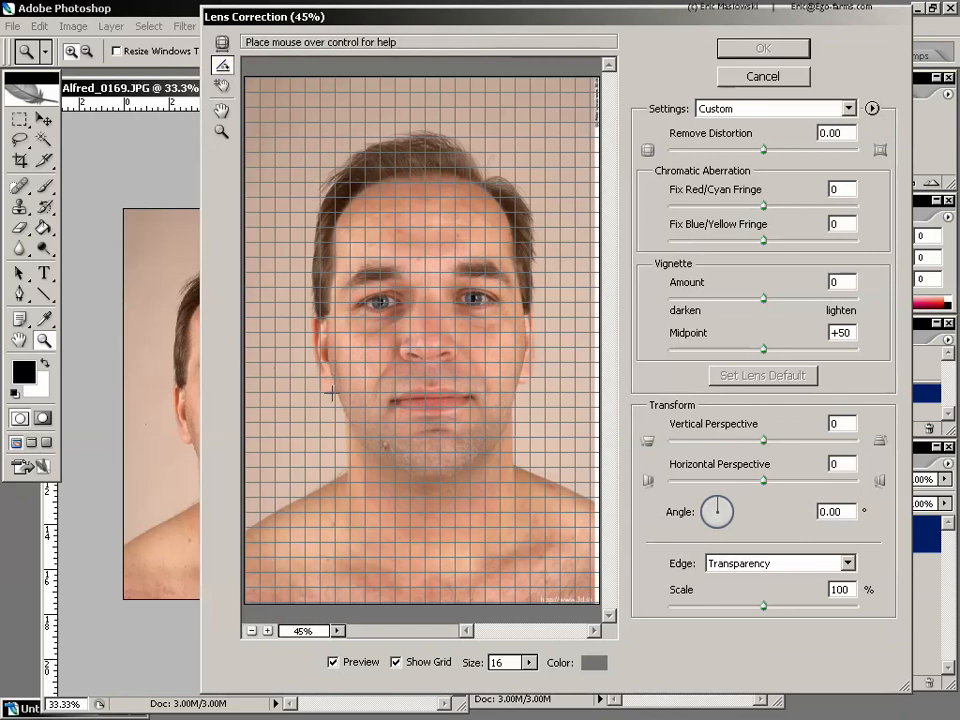
{"action": "left_click_drag", "start_coordinate": [331, 394], "coordinate": [526, 382]}
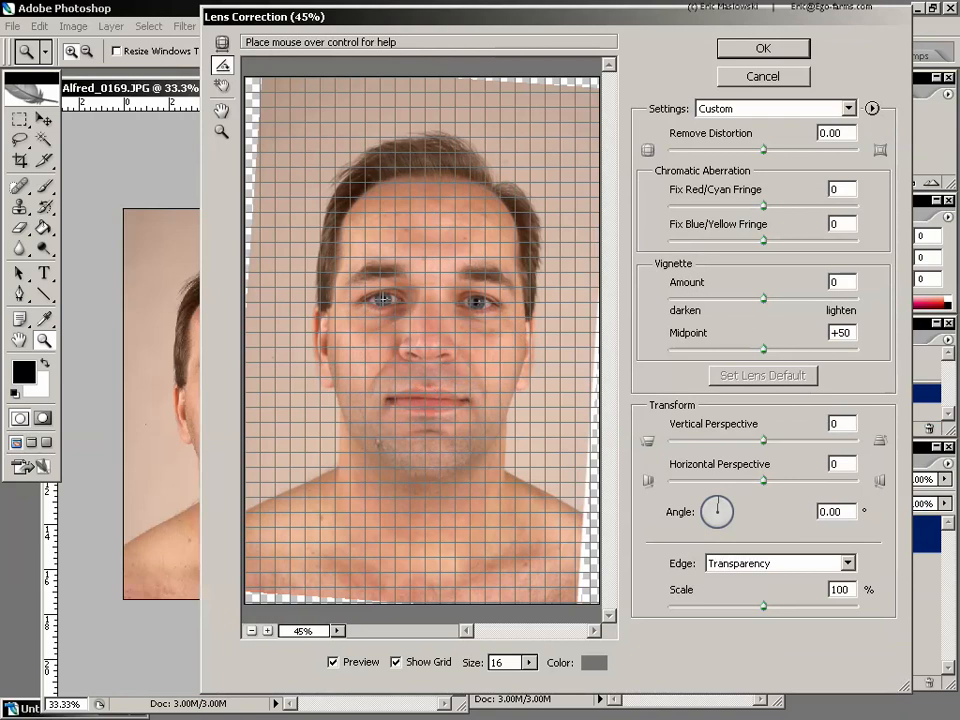
{"action": "left_click_drag", "start_coordinate": [385, 298], "coordinate": [476, 300]}
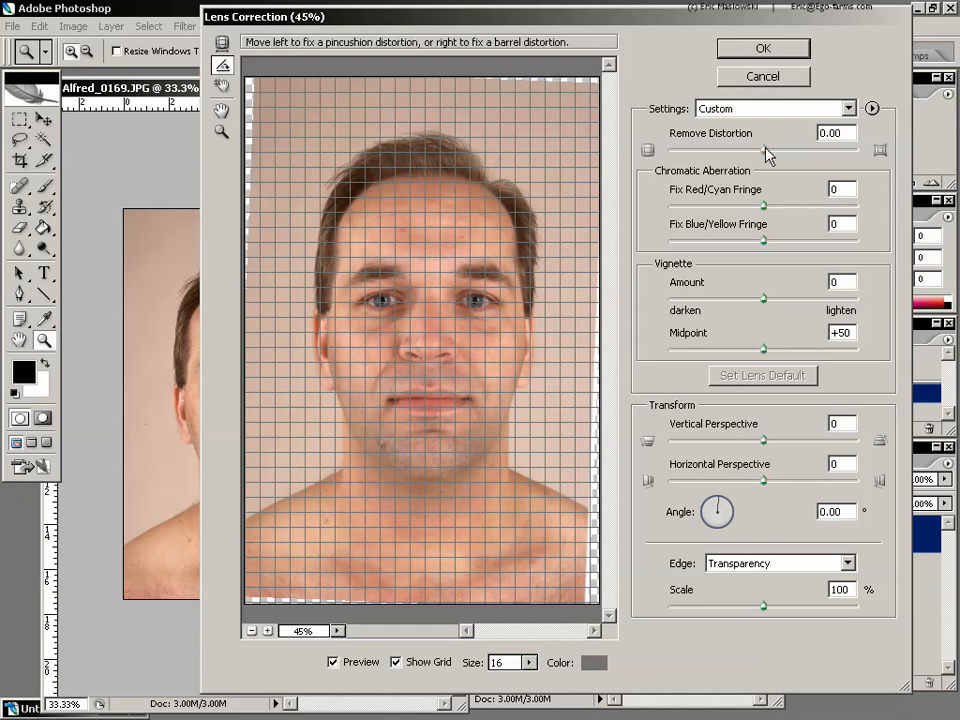
- Set Remove Distortion to +23 and Vertical Perspective to -15 for the front portrait, and apply the lens correction
{"action": "left_click_drag", "start_coordinate": [764, 148], "coordinate": [786, 152]}
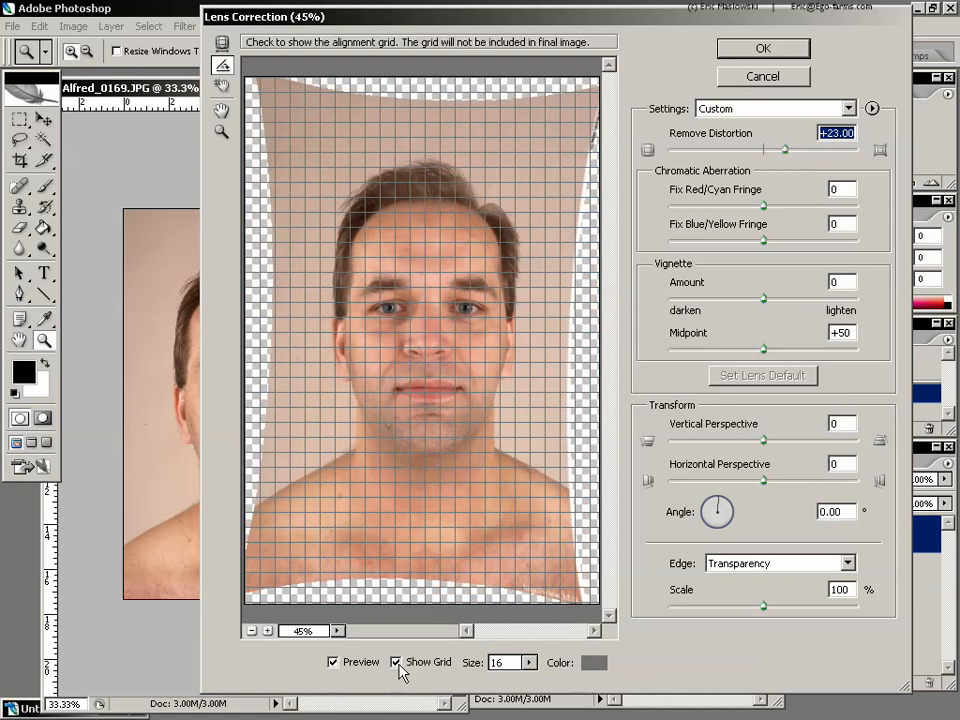
{"action": "left_click", "coordinate": [360, 668]}
{"action": "left_click", "coordinate": [360, 668]}
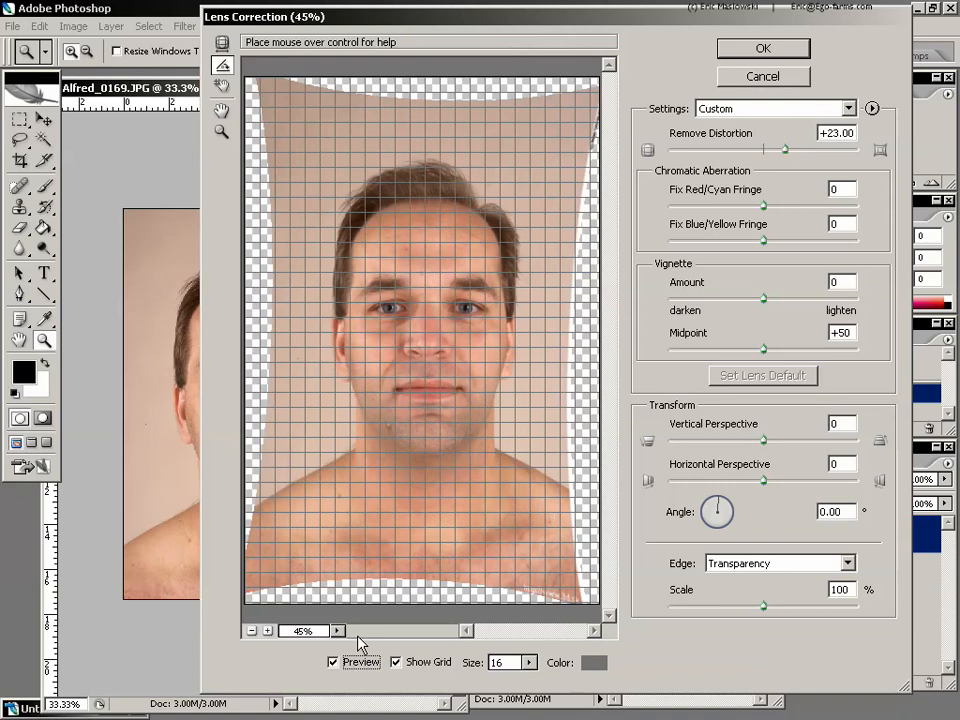
{"action": "left_click", "coordinate": [766, 442]}
{"action": "left_click_drag", "start_coordinate": [765, 441], "coordinate": [750, 441]}
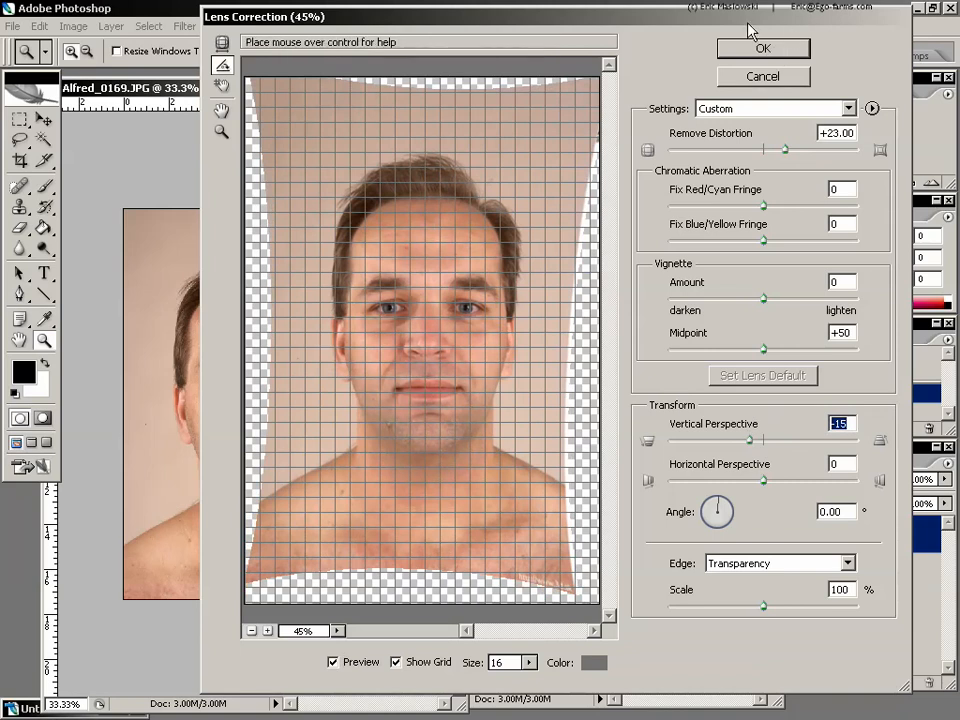
{"action": "left_click", "coordinate": [790, 45]}
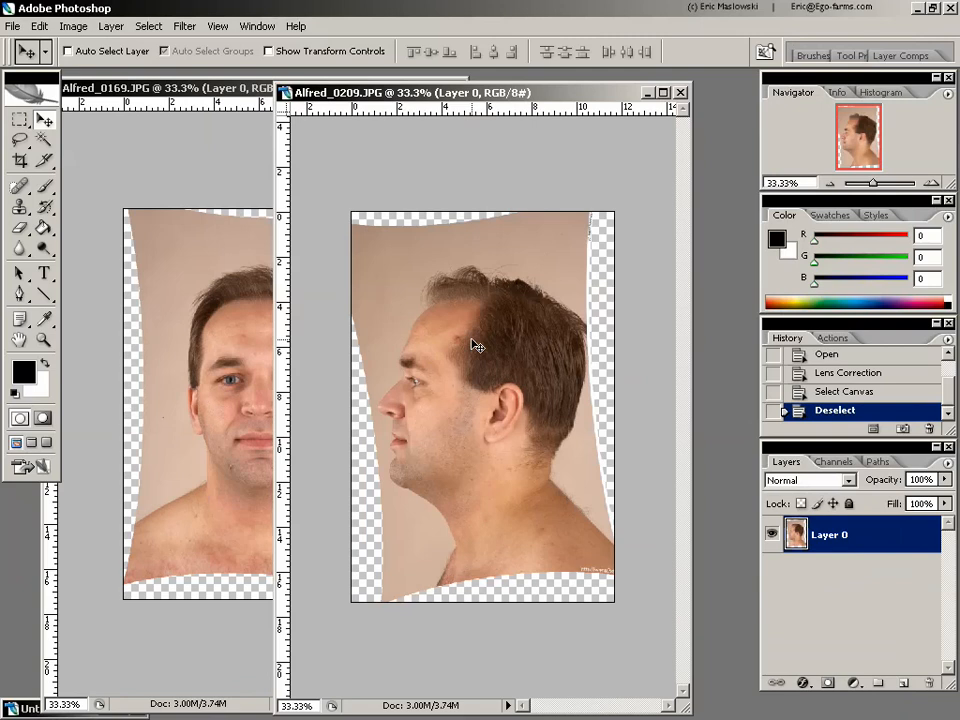
- Copy the whole corrected profile photo into the front portrait document as a new layer and move it to the face's right side
{"action": "key", "text": "ctrl+a"}
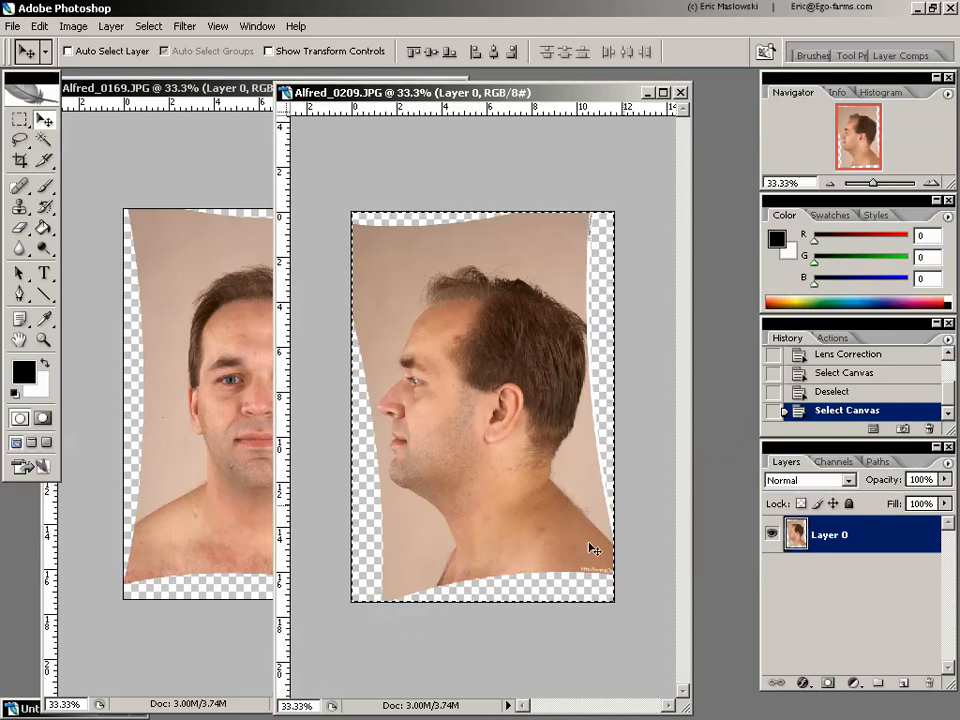
{"action": "key", "text": "ctrl+a"}
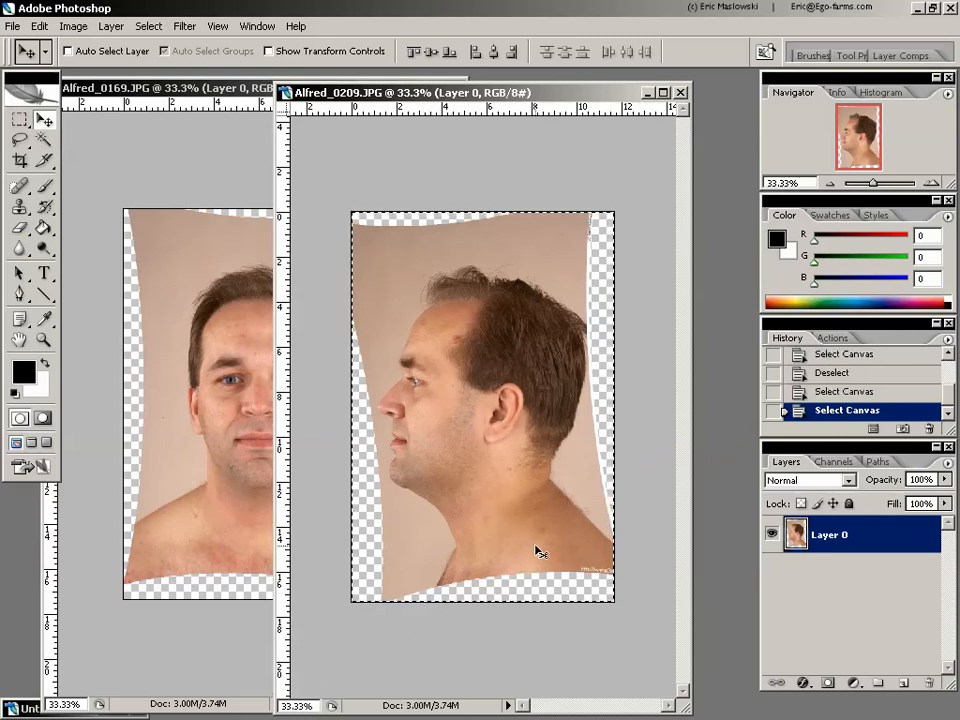
{"action": "left_click", "coordinate": [194, 88]}
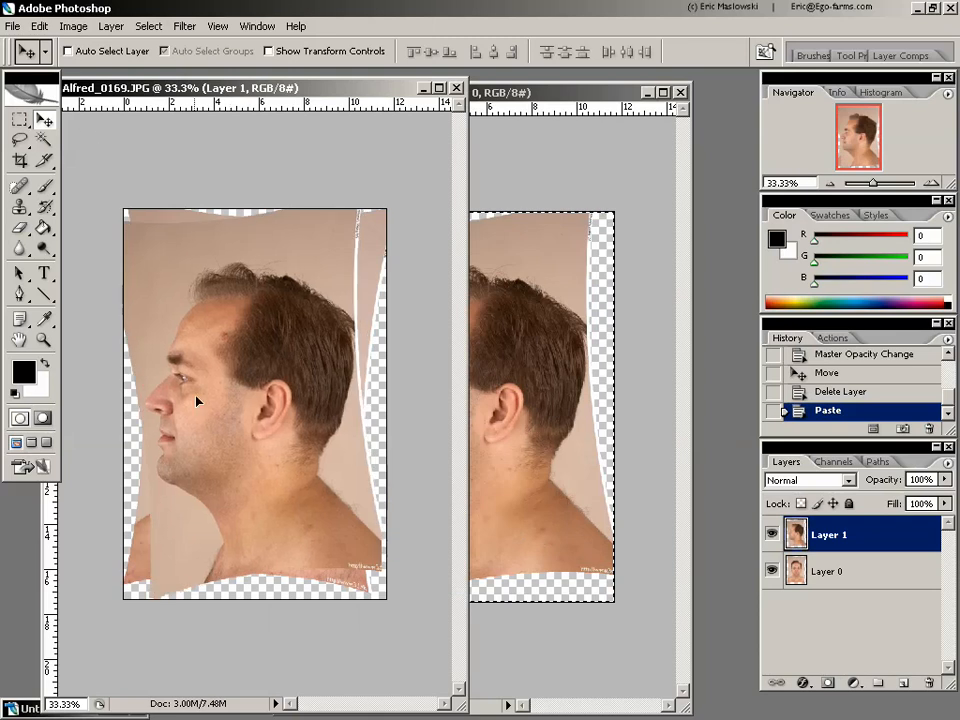
{"action": "left_click_drag", "start_coordinate": [189, 400], "coordinate": [367, 389]}
- Extend the front portrait's canvas rightward to 200 percent width, anchored at middle left, and widen its window to show the full canvas
{"action": "left_click", "coordinate": [73, 26]}
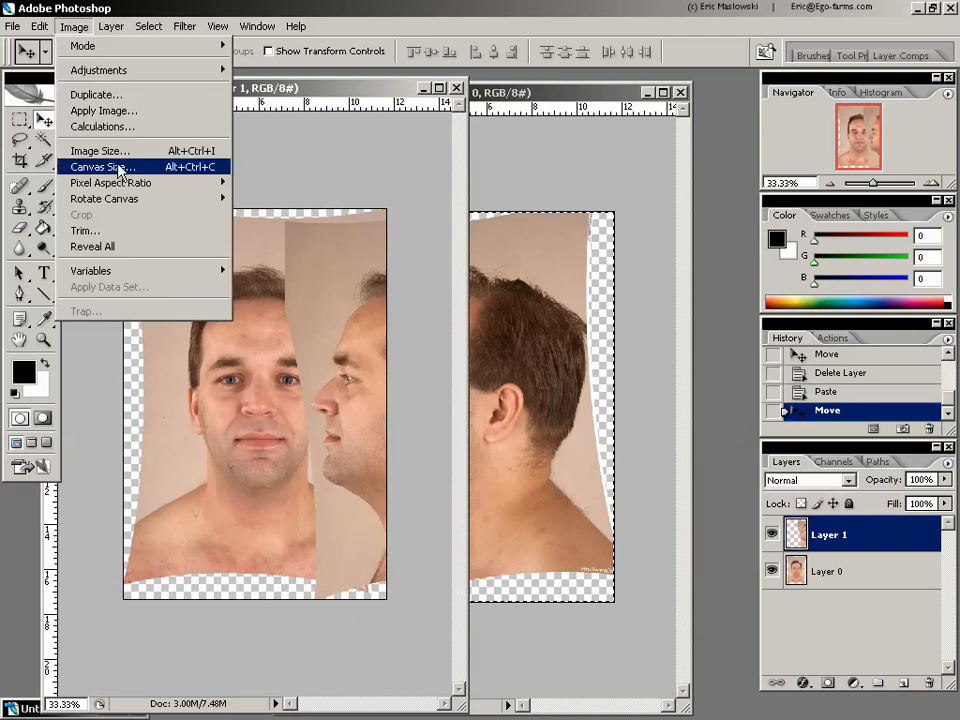
{"action": "left_click", "coordinate": [137, 167]}
{"action": "left_click", "coordinate": [441, 348]}
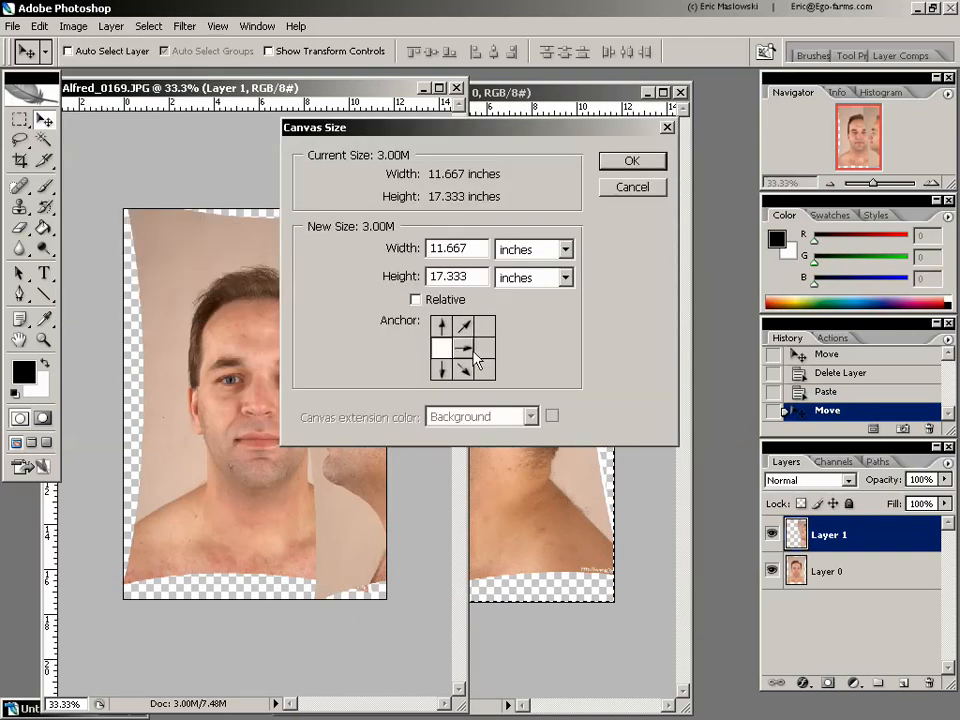
{"action": "left_click", "coordinate": [533, 244]}
{"action": "left_click", "coordinate": [536, 270]}
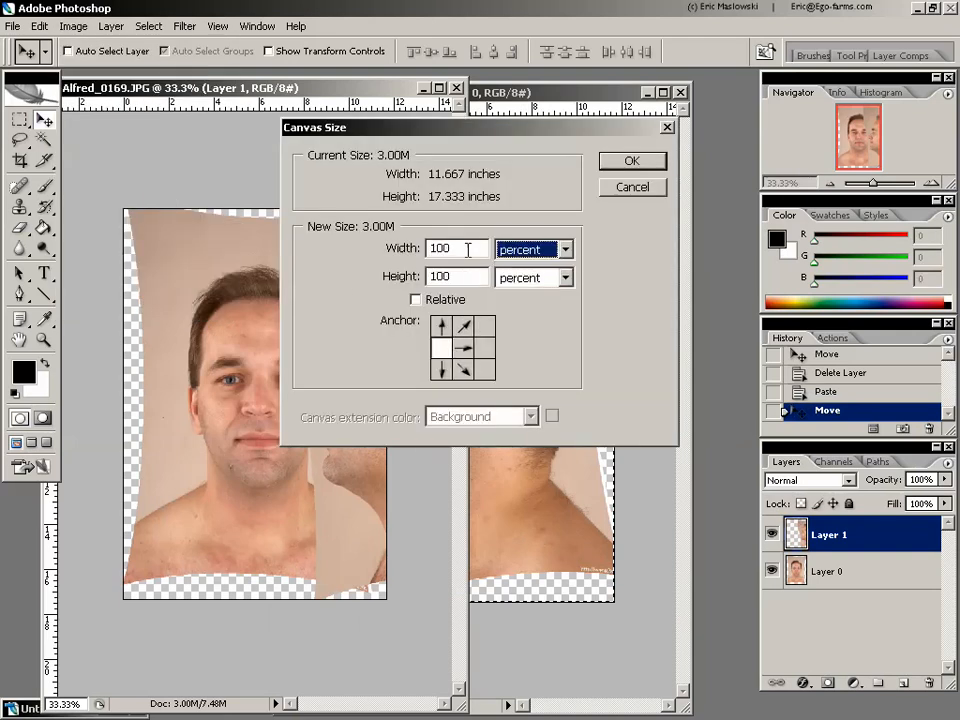
{"action": "left_click_drag", "start_coordinate": [469, 249], "coordinate": [378, 272]}
{"action": "type", "text": "200"}
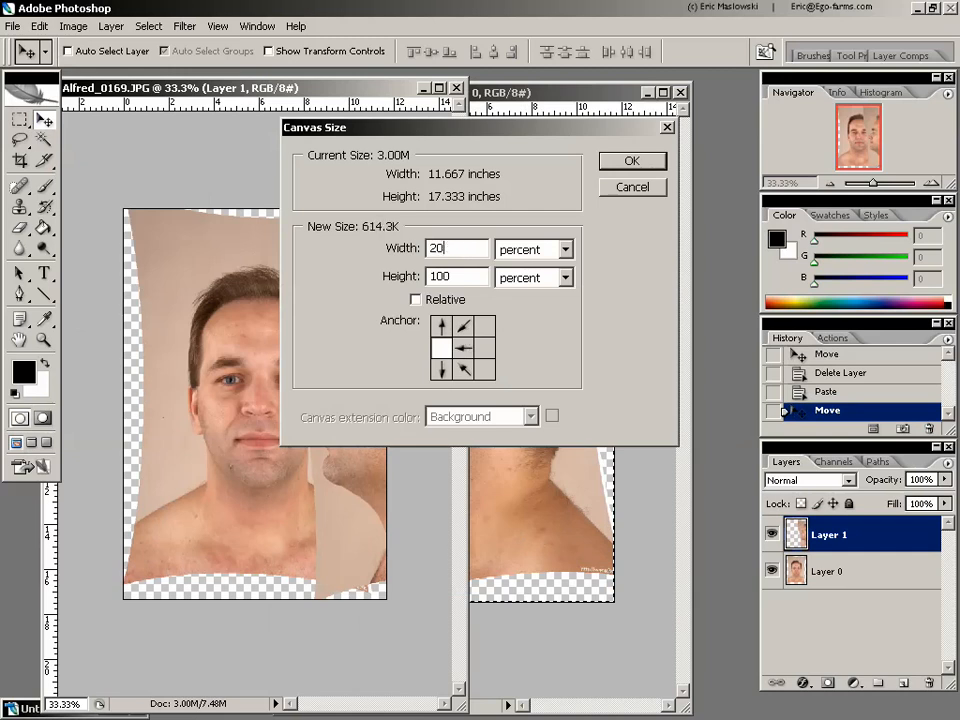
{"action": "left_click", "coordinate": [632, 162]}
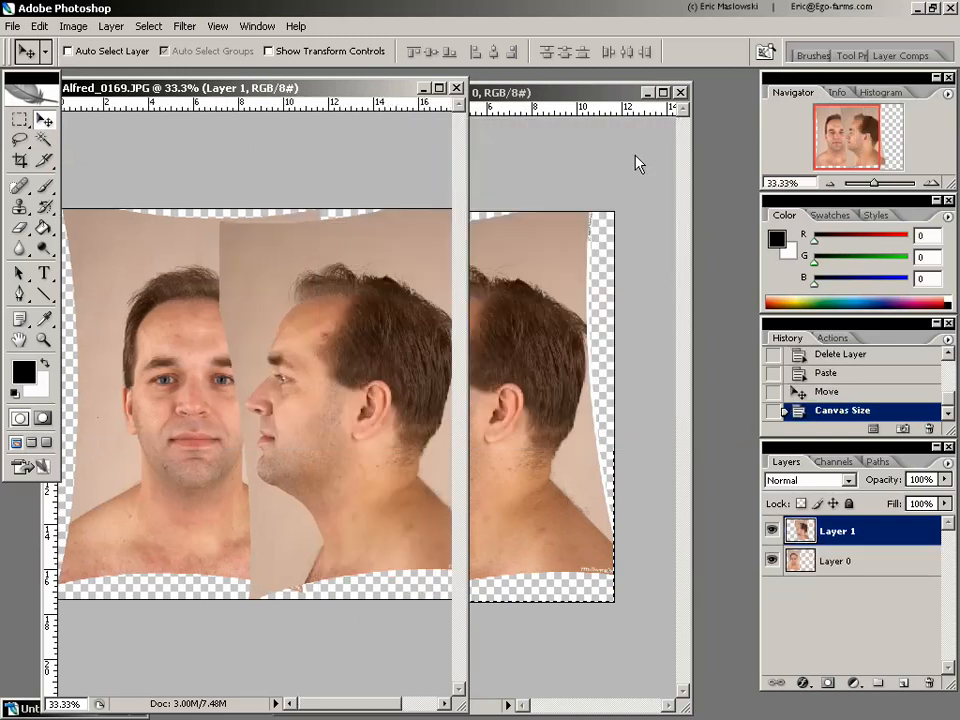
{"action": "left_click_drag", "start_coordinate": [466, 257], "coordinate": [661, 262]}
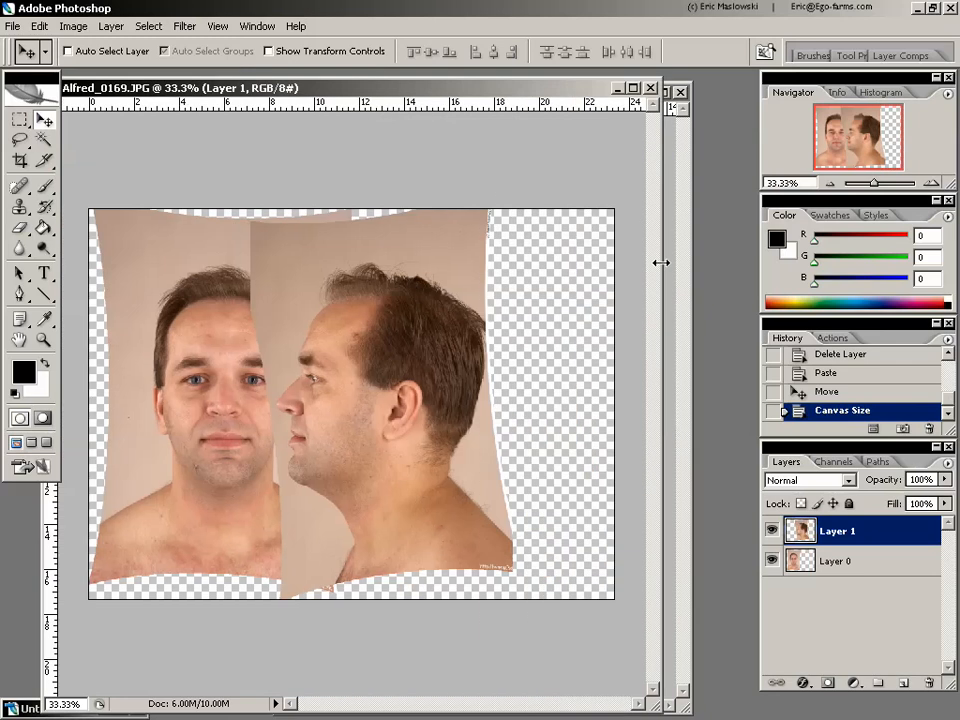
- Move the profile layer right so the whole front face is uncovered, and lower its opacity to 68%
{"action": "left_click_drag", "start_coordinate": [397, 396], "coordinate": [455, 395]}
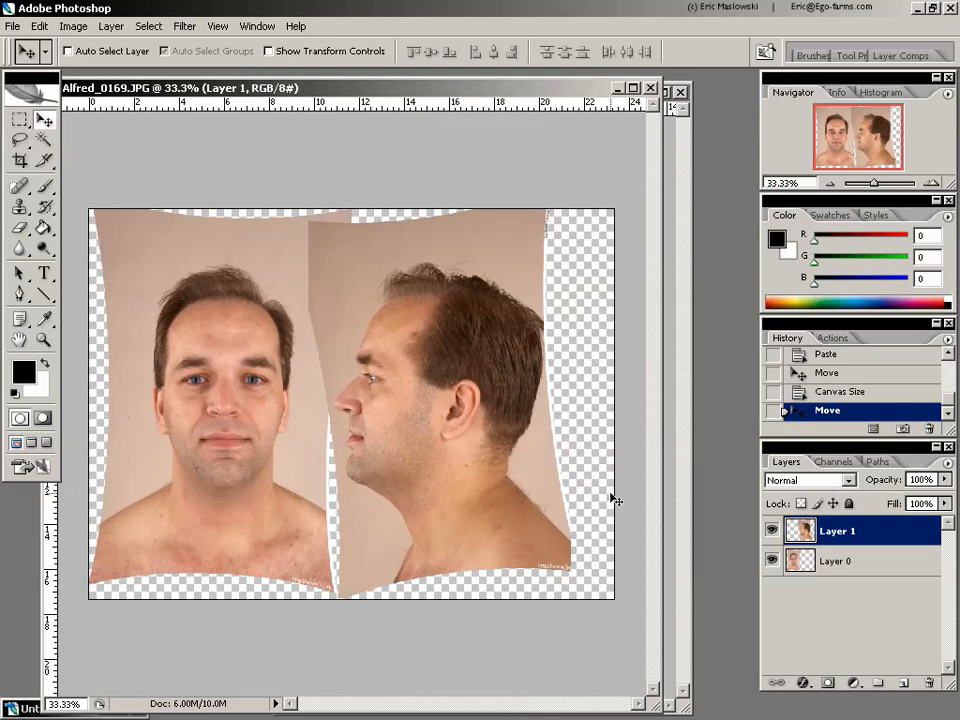
{"action": "left_click", "coordinate": [944, 479]}
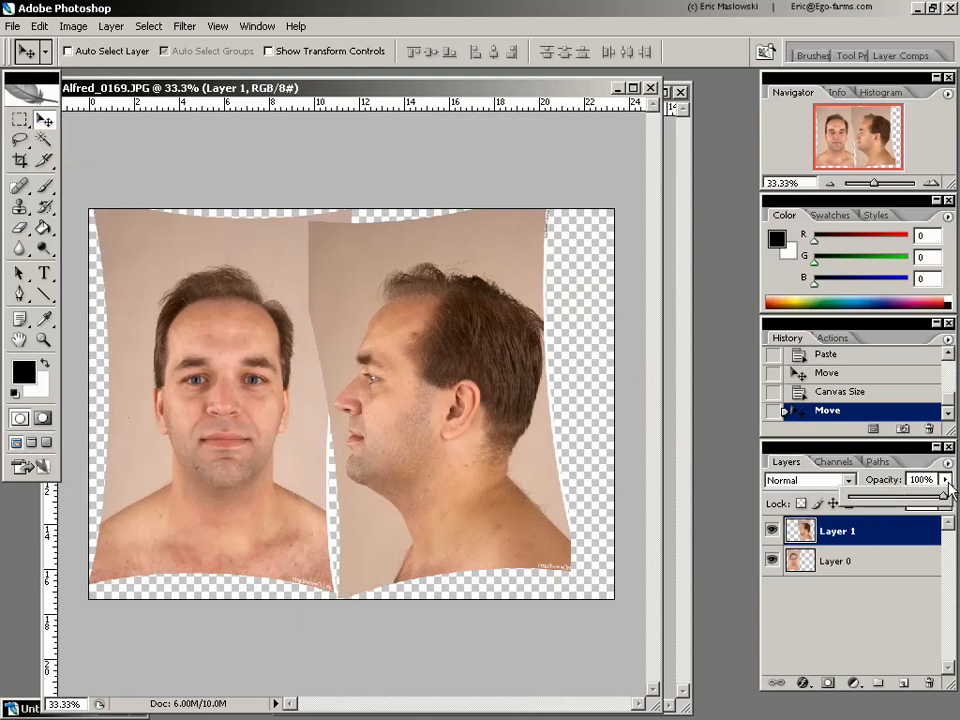
{"action": "left_click_drag", "start_coordinate": [944, 503], "coordinate": [914, 492]}
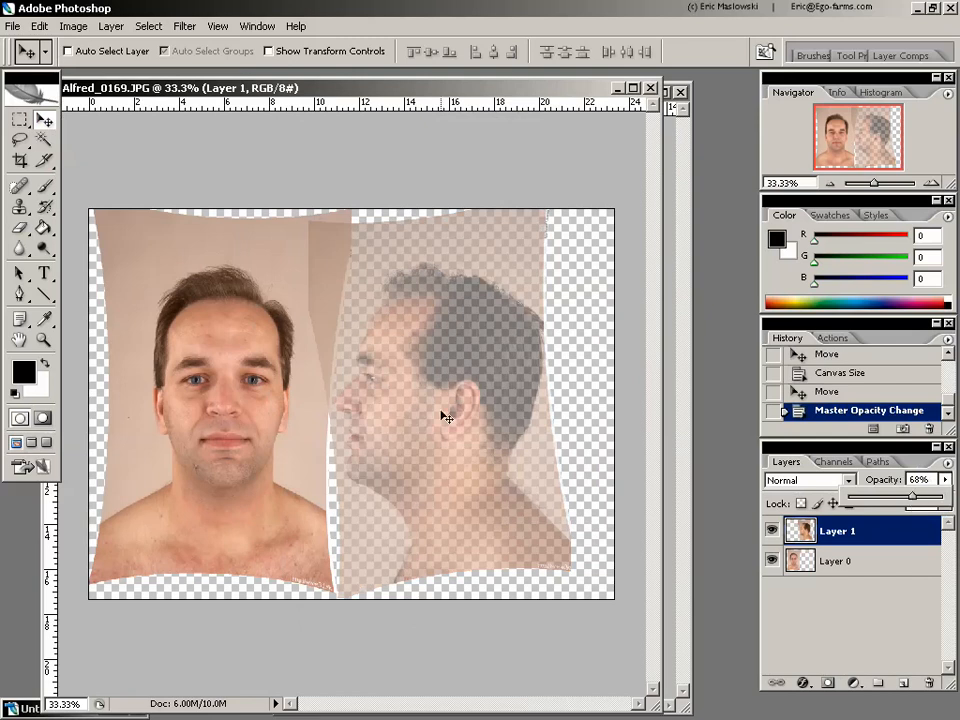
- Overlay the semi-transparent profile layer on the front face, line up their eyes, noses and mouths, and start free-transforming it
{"action": "left_click_drag", "start_coordinate": [448, 396], "coordinate": [346, 415]}
{"action": "left_click", "coordinate": [44, 341]}
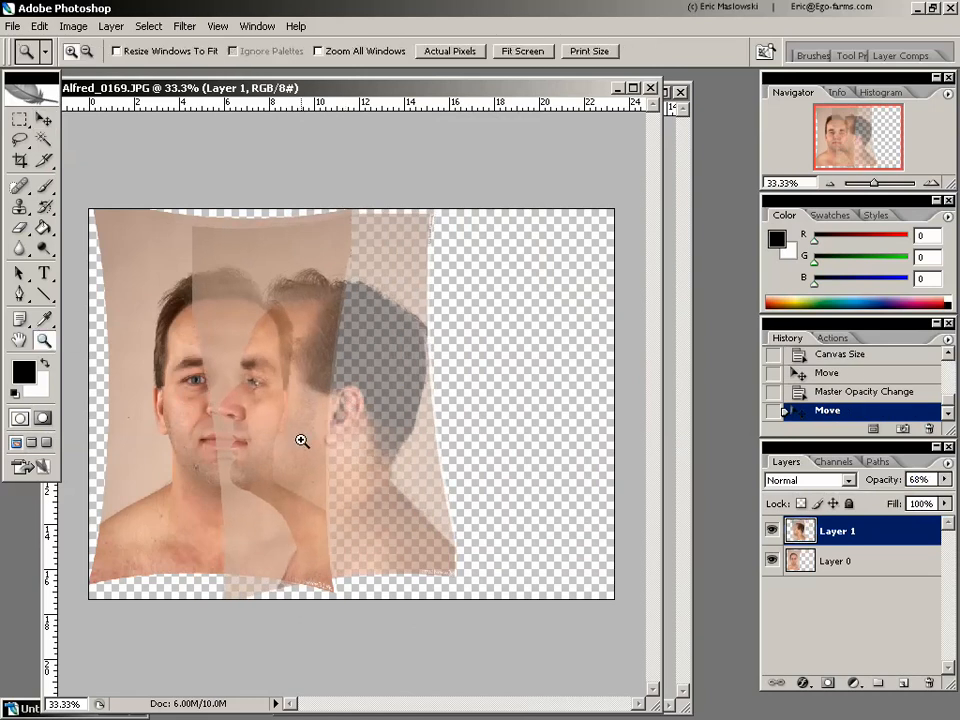
{"action": "left_click", "coordinate": [302, 447]}
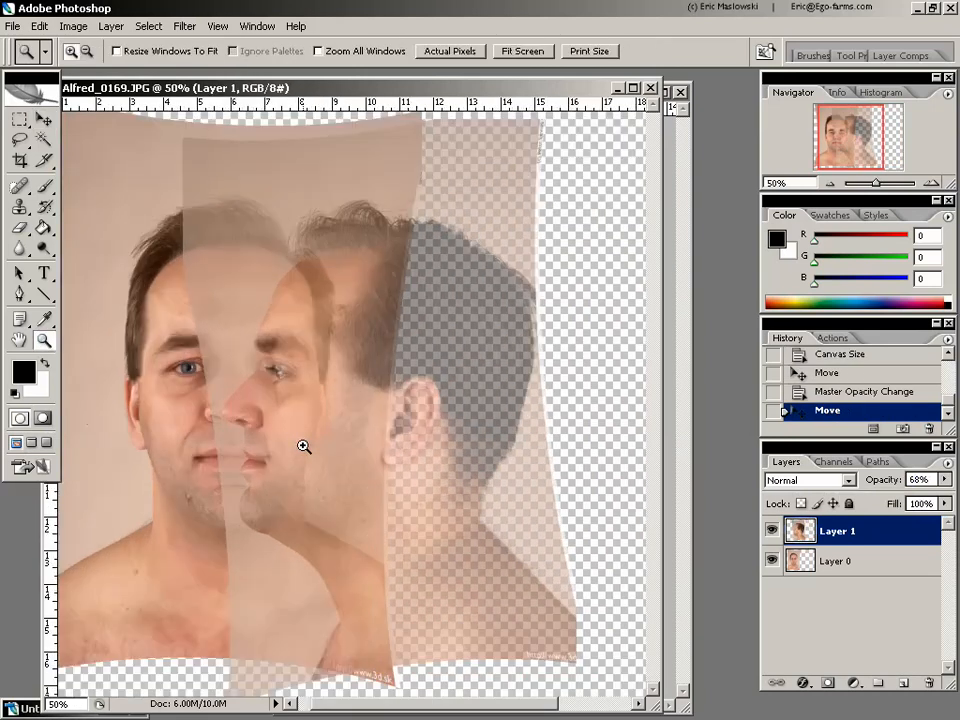
{"action": "left_click", "coordinate": [43, 119]}
{"action": "left_click_drag", "start_coordinate": [339, 467], "coordinate": [404, 453]}
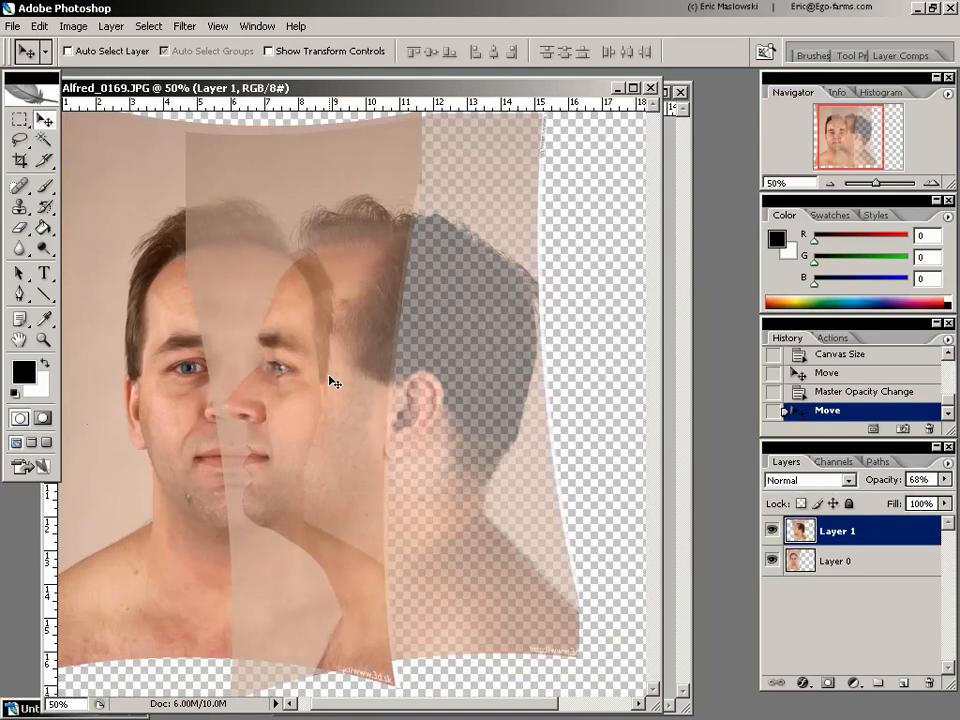
{"action": "key", "text": "ctrl+t"}
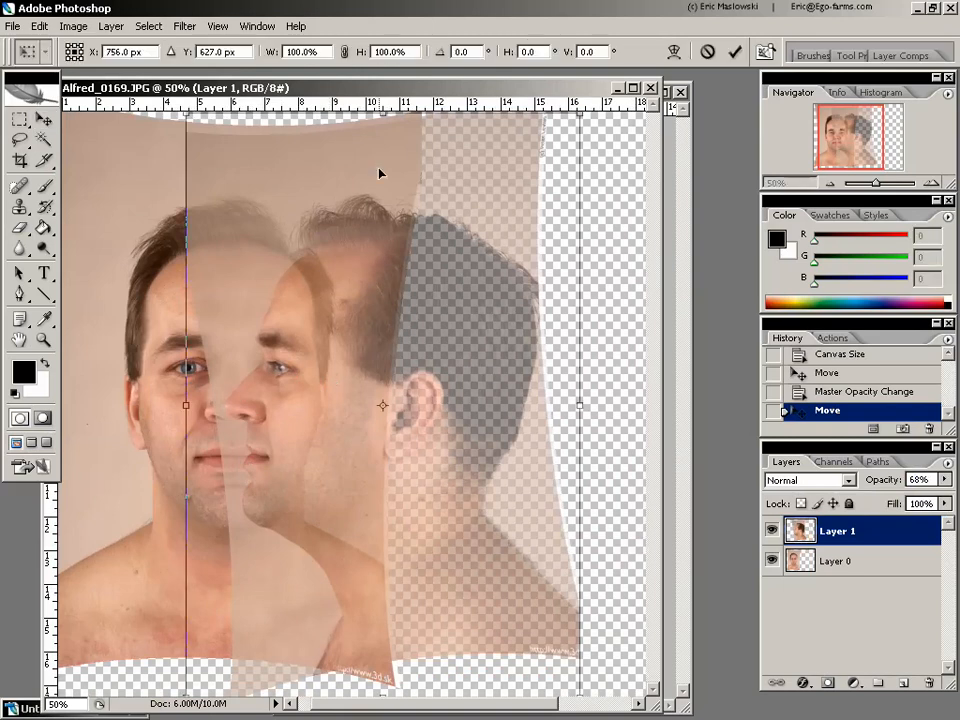
{"action": "left_click", "coordinate": [40, 26]}
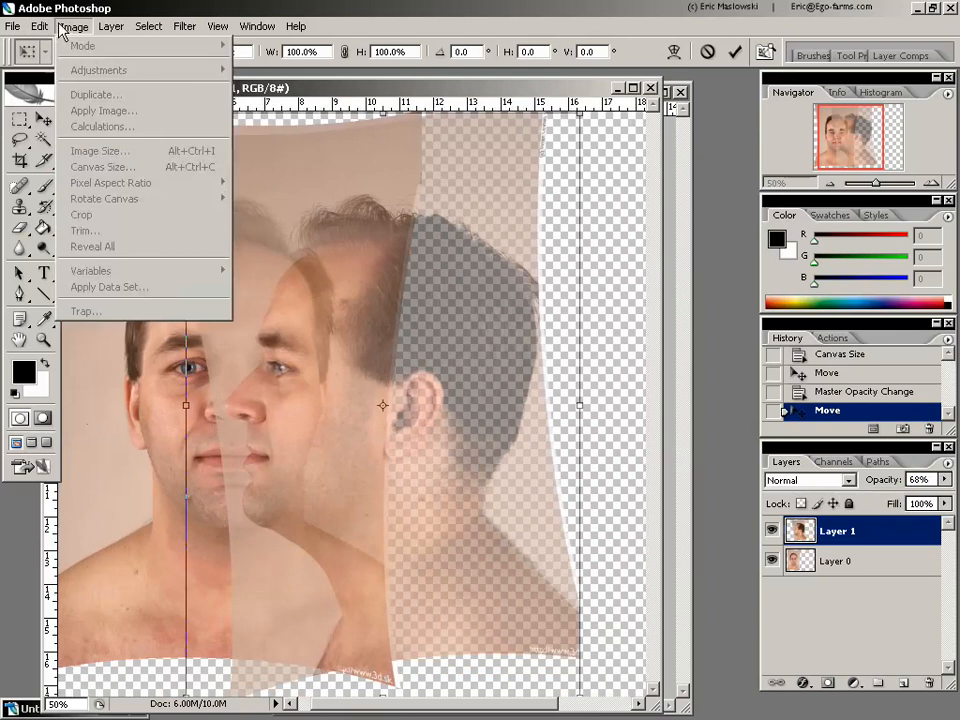
{"action": "double_click", "coordinate": [185, 7]}
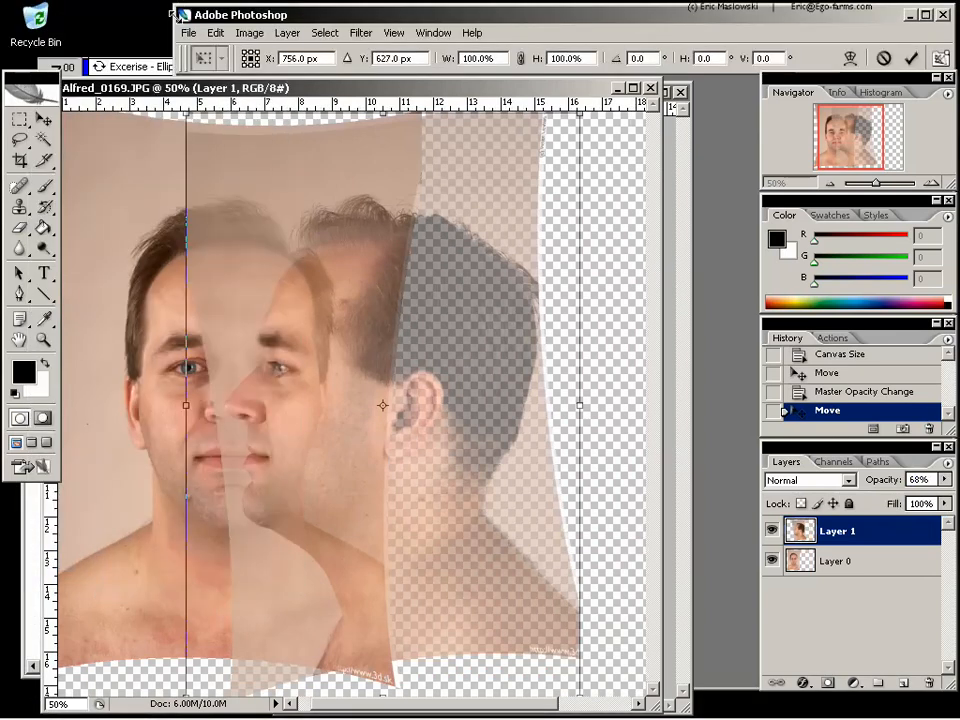
{"action": "double_click", "coordinate": [316, 15]}
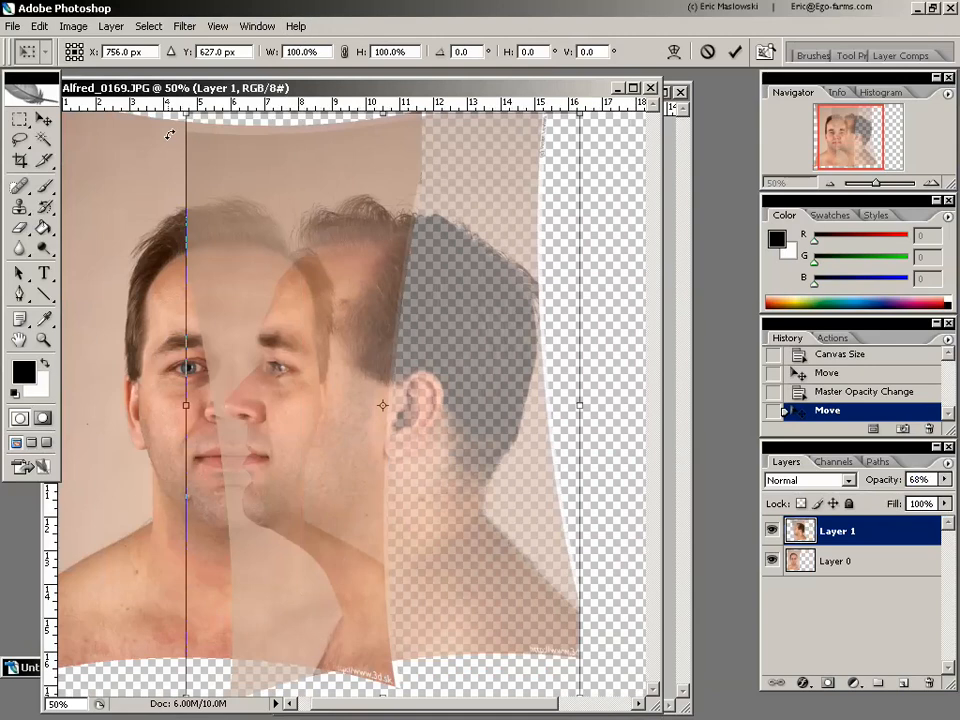
{"action": "left_click_drag", "start_coordinate": [168, 134], "coordinate": [173, 121]}
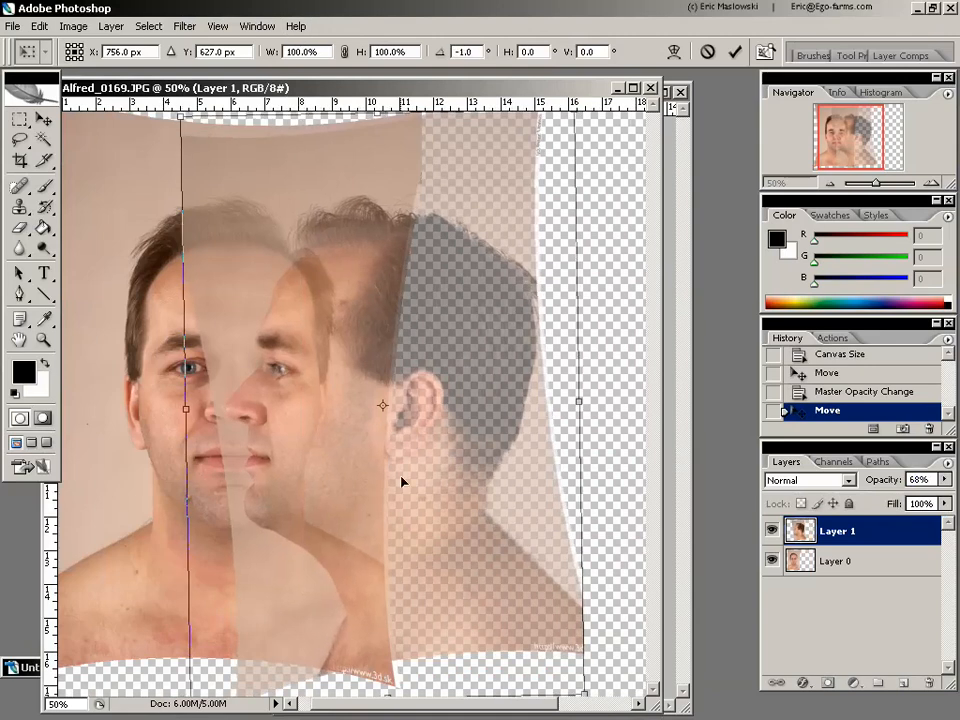
{"action": "key", "text": "ctrl+z"}
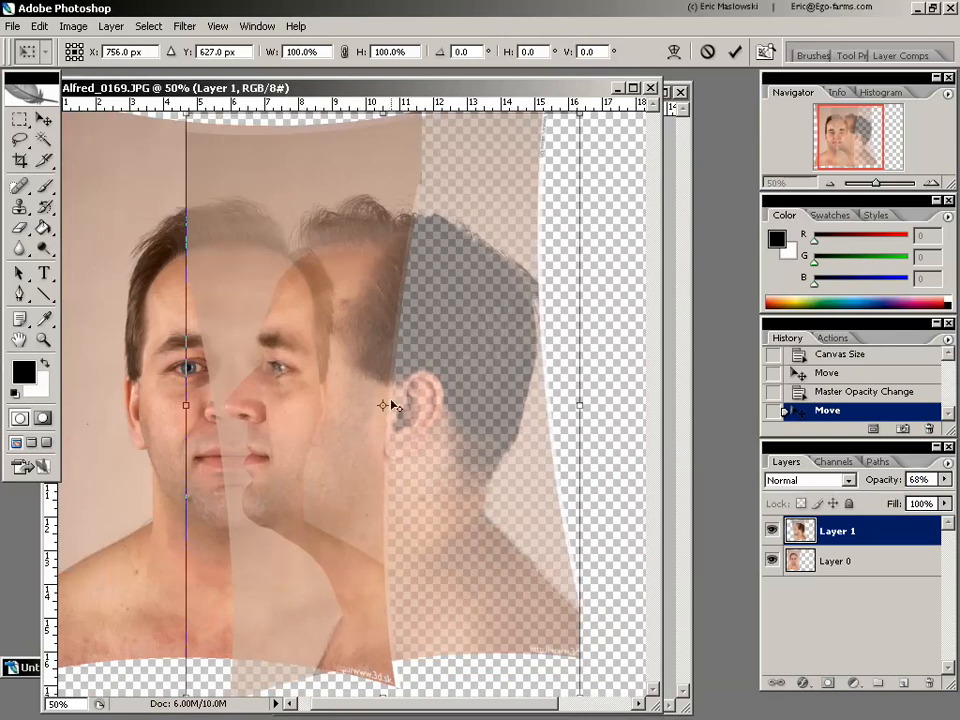
- Place the transform pivot at the front face's mouth corner, rotate the profile layer to -6.1 degrees, nudge it into alignment and apply
{"action": "left_click_drag", "start_coordinate": [384, 407], "coordinate": [271, 463]}
{"action": "mouse_move", "coordinate": [172, 164]}
{"action": "left_mouse_down"}
{"action": "mouse_move", "coordinate": [146, 184]}
{"action": "mouse_move", "coordinate": [165, 180]}
{"action": "mouse_move", "coordinate": [158, 173]}
{"action": "left_mouse_up"}
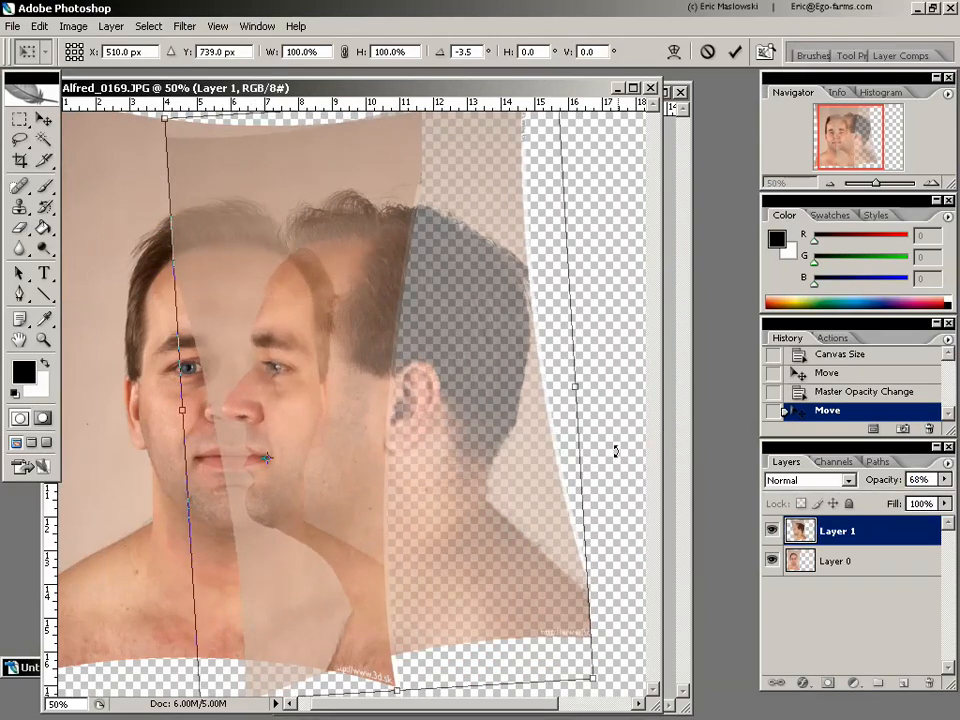
{"action": "mouse_move", "coordinate": [616, 451]}
{"action": "left_mouse_down"}
{"action": "mouse_move", "coordinate": [625, 437]}
{"action": "mouse_move", "coordinate": [633, 450]}
{"action": "left_mouse_up"}
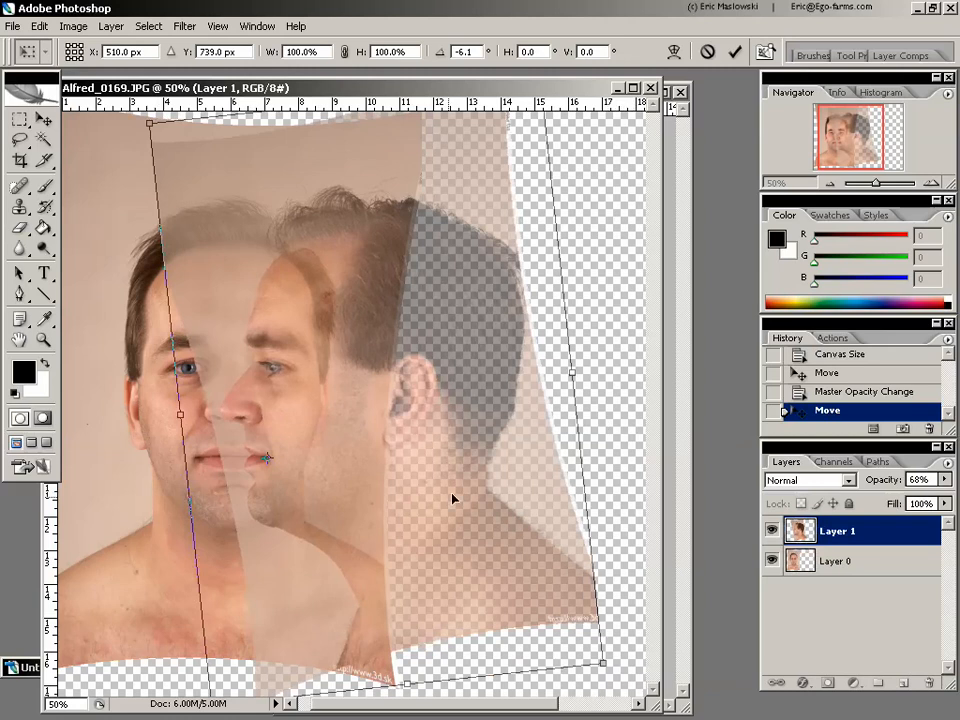
{"action": "left_click_drag", "start_coordinate": [383, 501], "coordinate": [384, 505]}
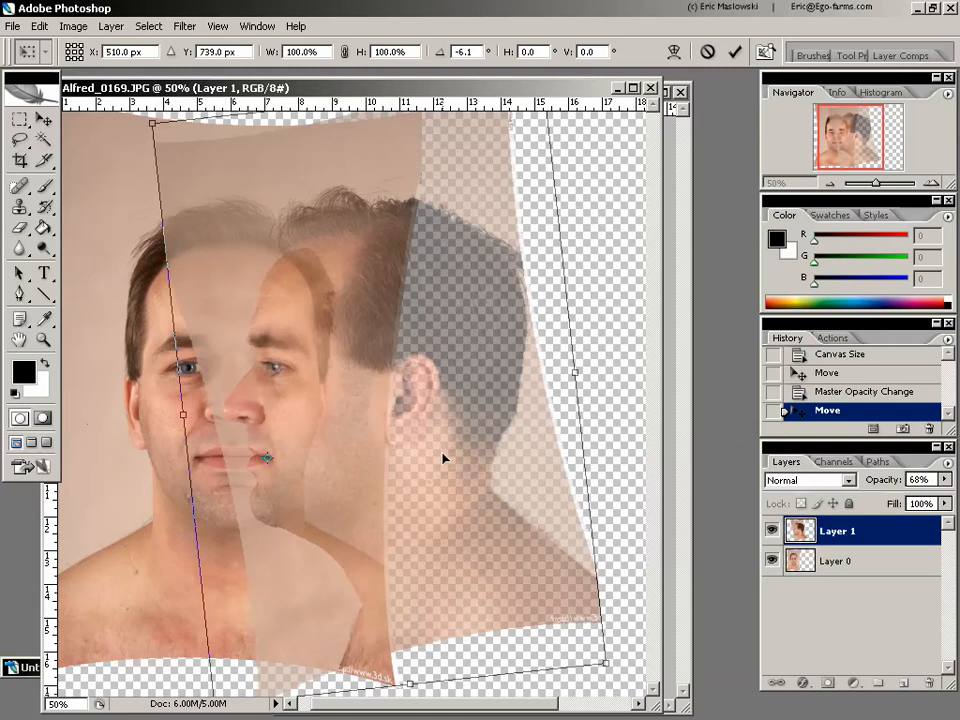
{"action": "key", "text": "Return"}
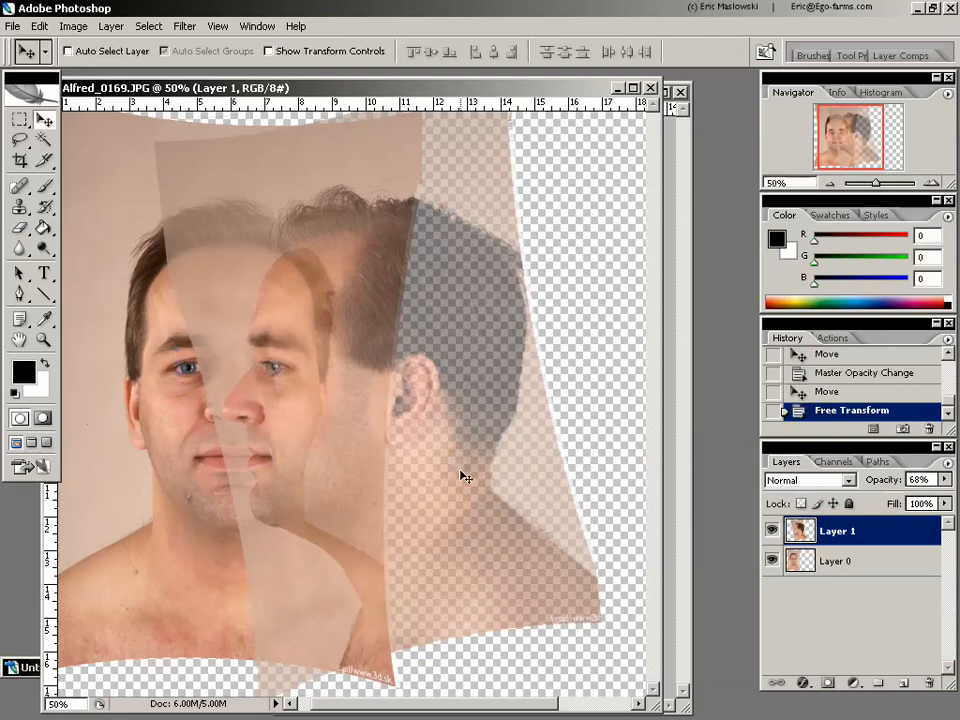
- Move the rotated profile layer back beside the front face and restore its opacity to 100%
{"action": "left_click_drag", "start_coordinate": [291, 501], "coordinate": [428, 498]}
{"action": "left_click", "coordinate": [944, 480]}
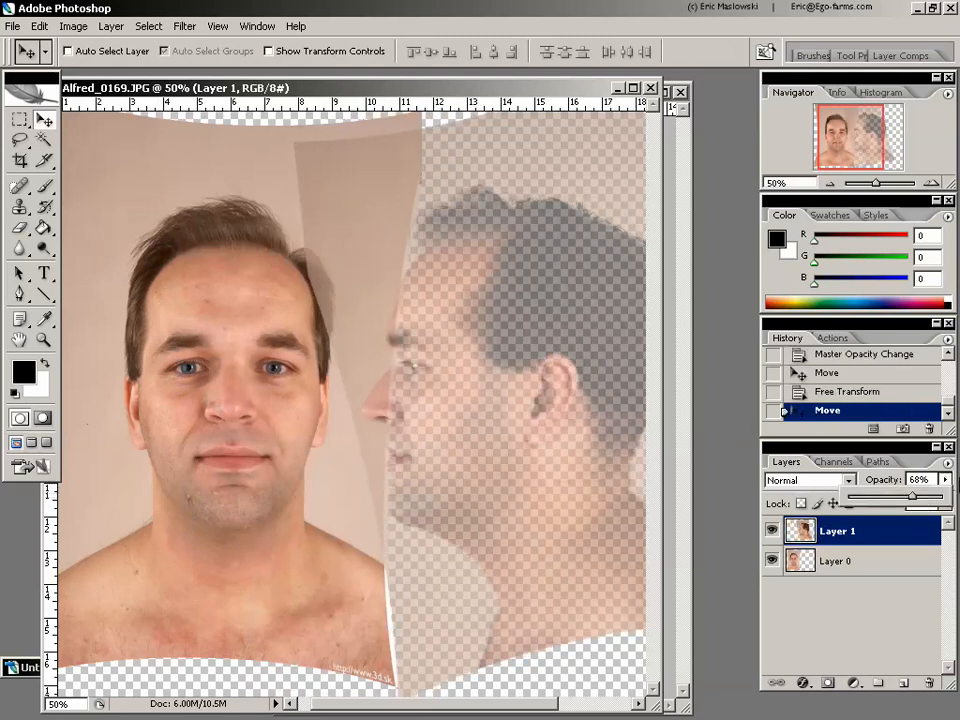
{"action": "left_click_drag", "start_coordinate": [917, 501], "coordinate": [943, 507]}
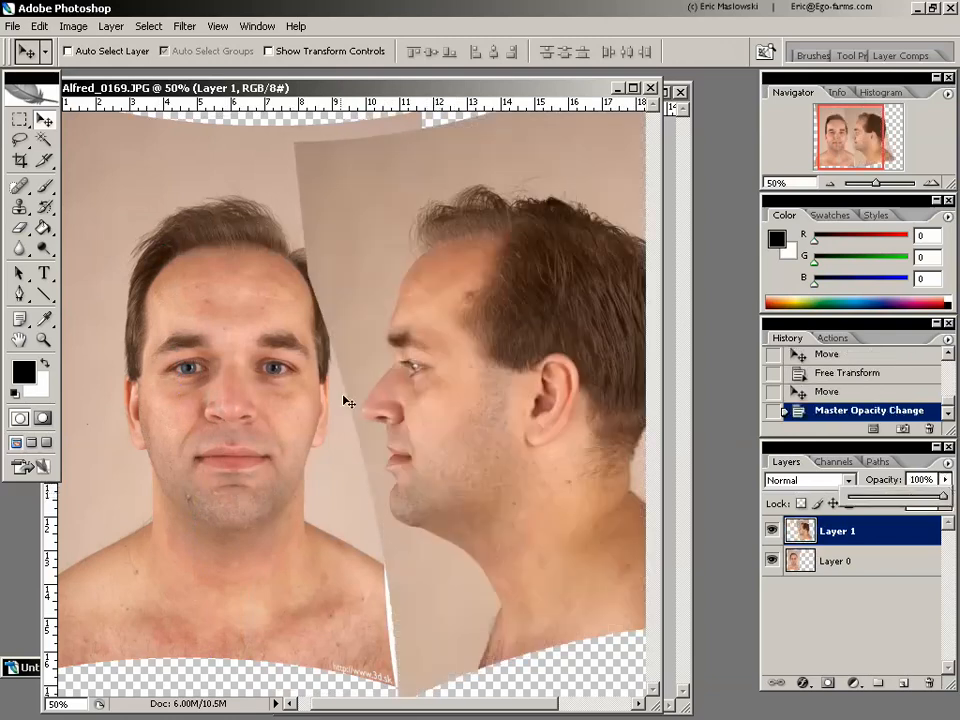
- Erase the profile layer's background where it overlaps the front head, using a 90-pixel eraser brush, and widen the document window
{"action": "left_click", "coordinate": [21, 229]}
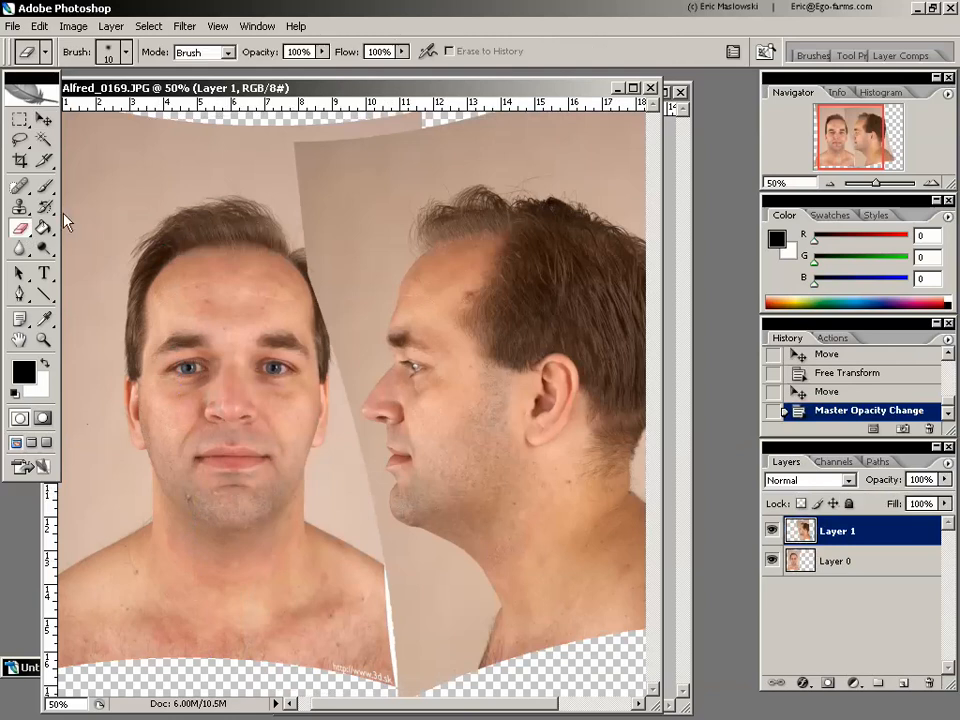
{"action": "key", "text": "bracketright"}
{"action": "key", "text": "bracketright"}
{"action": "key", "text": "bracketright"}
{"action": "key", "text": "bracketright"}
{"action": "key", "text": "bracketright"}
{"action": "key", "text": "bracketright"}
{"action": "key", "text": "bracketright"}
{"action": "key", "text": "bracketright"}
{"action": "mouse_move", "coordinate": [317, 163]}
{"action": "left_mouse_down"}
{"action": "mouse_move", "coordinate": [306, 227]}
{"action": "mouse_move", "coordinate": [312, 140]}
{"action": "mouse_move", "coordinate": [358, 139]}
{"action": "mouse_move", "coordinate": [328, 332]}
{"action": "mouse_move", "coordinate": [384, 146]}
{"action": "mouse_move", "coordinate": [356, 135]}
{"action": "mouse_move", "coordinate": [366, 163]}
{"action": "mouse_move", "coordinate": [450, 125]}
{"action": "mouse_move", "coordinate": [394, 90]}
{"action": "left_mouse_up"}
{"action": "mouse_move", "coordinate": [339, 306]}
{"action": "left_mouse_down"}
{"action": "mouse_move", "coordinate": [328, 472]}
{"action": "mouse_move", "coordinate": [370, 650]}
{"action": "left_mouse_up"}
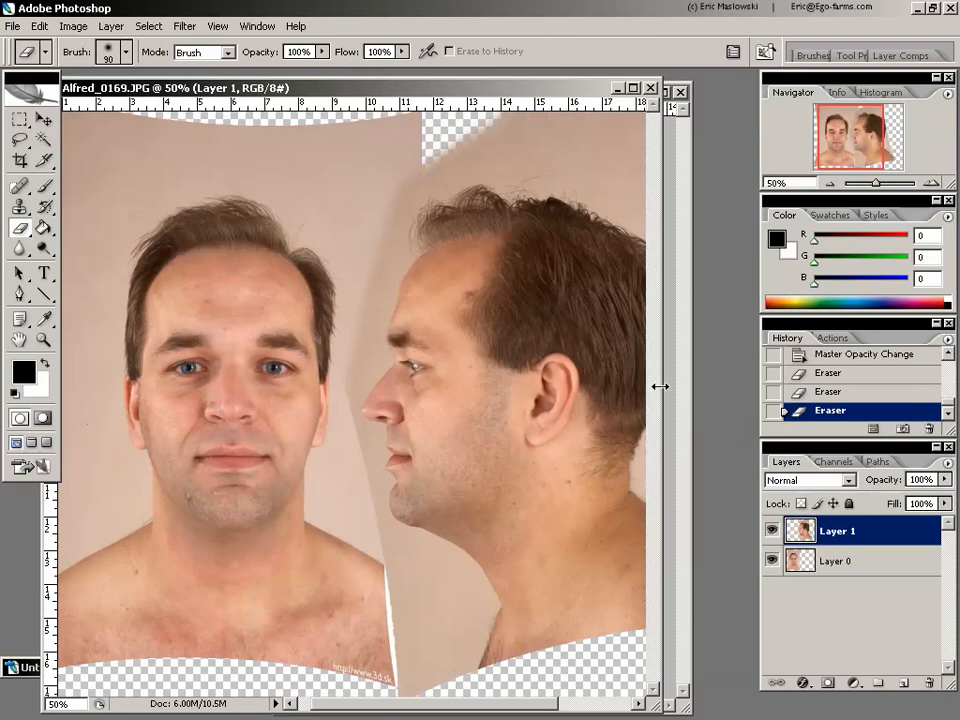
{"action": "left_click_drag", "start_coordinate": [663, 386], "coordinate": [744, 386]}
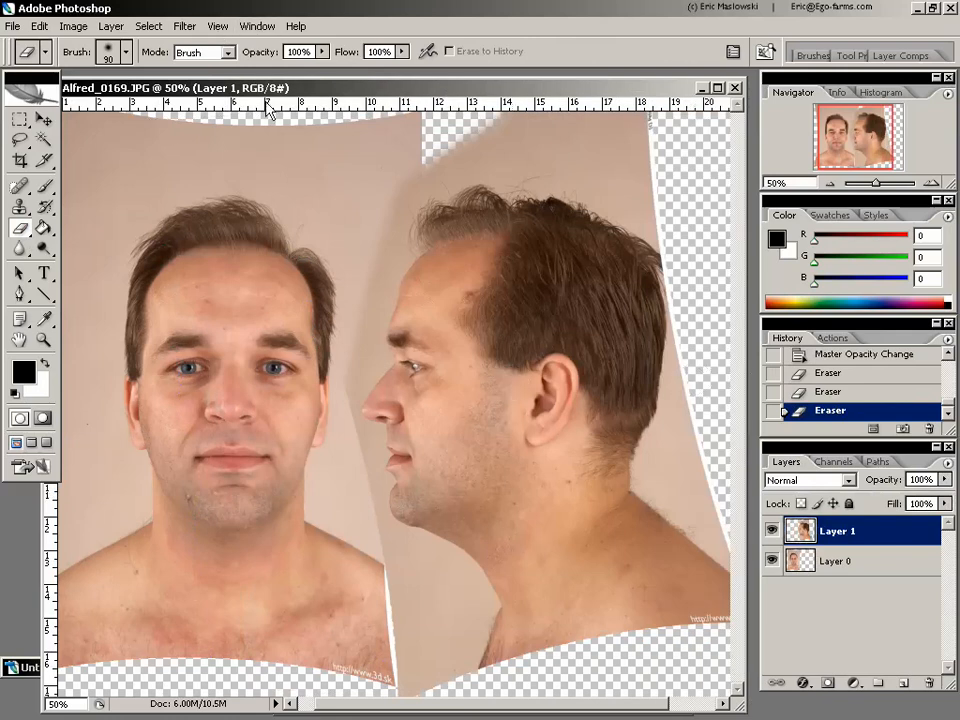
- Add horizontal guides across both heads through the pupils, the base of the nose and the line between the lips
{"action": "left_click", "coordinate": [219, 28]}
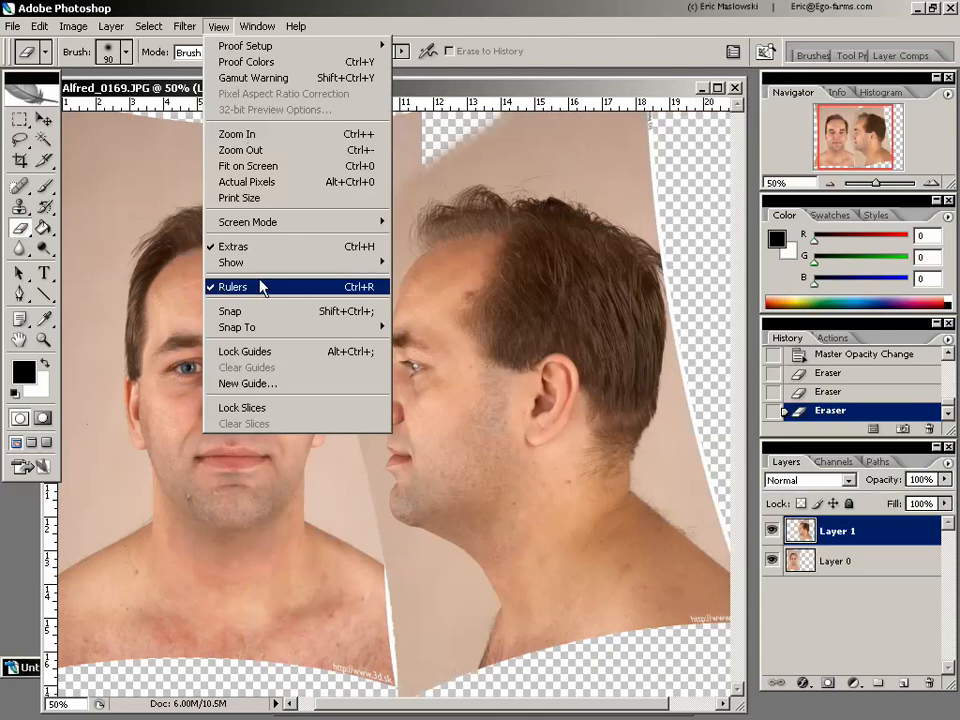
{"action": "left_click", "coordinate": [434, 39]}
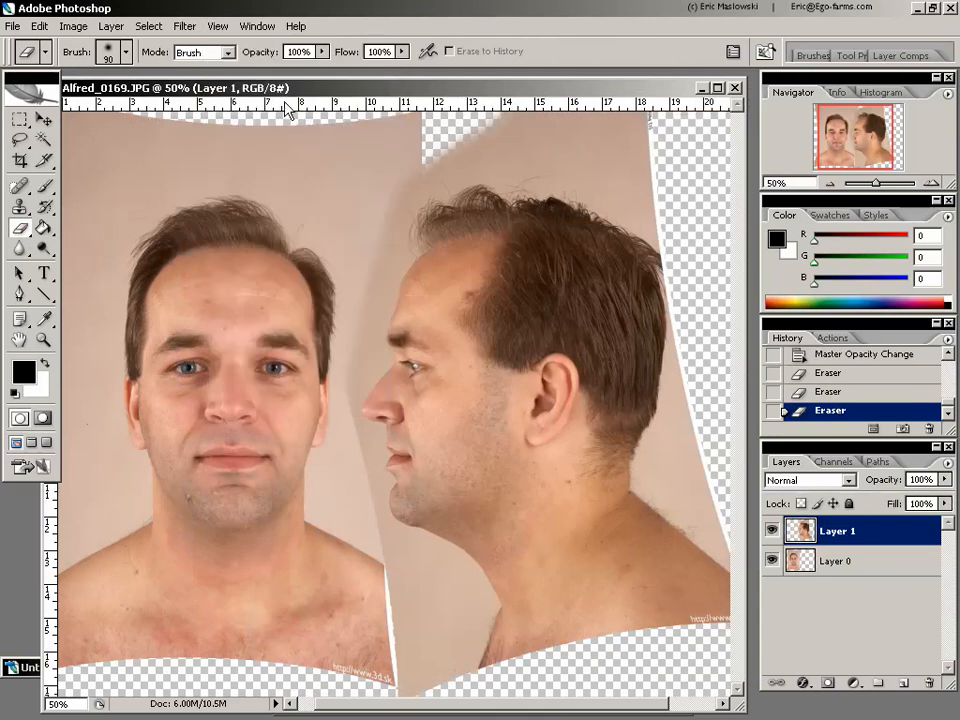
{"action": "left_click_drag", "start_coordinate": [285, 104], "coordinate": [507, 367]}
{"action": "left_click_drag", "start_coordinate": [340, 103], "coordinate": [438, 425]}
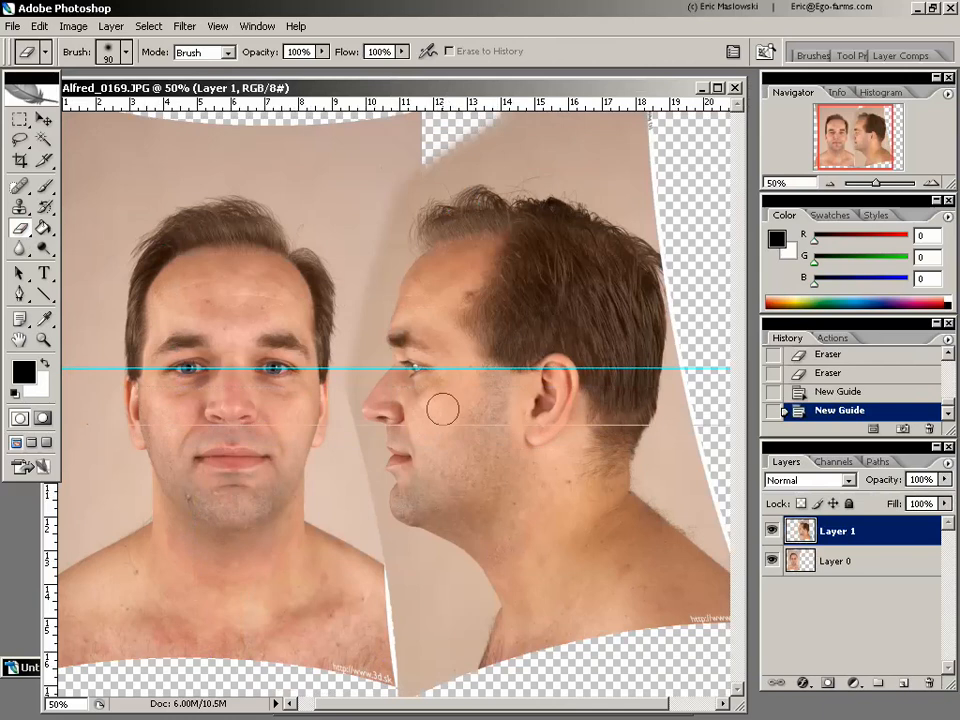
{"action": "left_click_drag", "start_coordinate": [437, 103], "coordinate": [445, 456]}
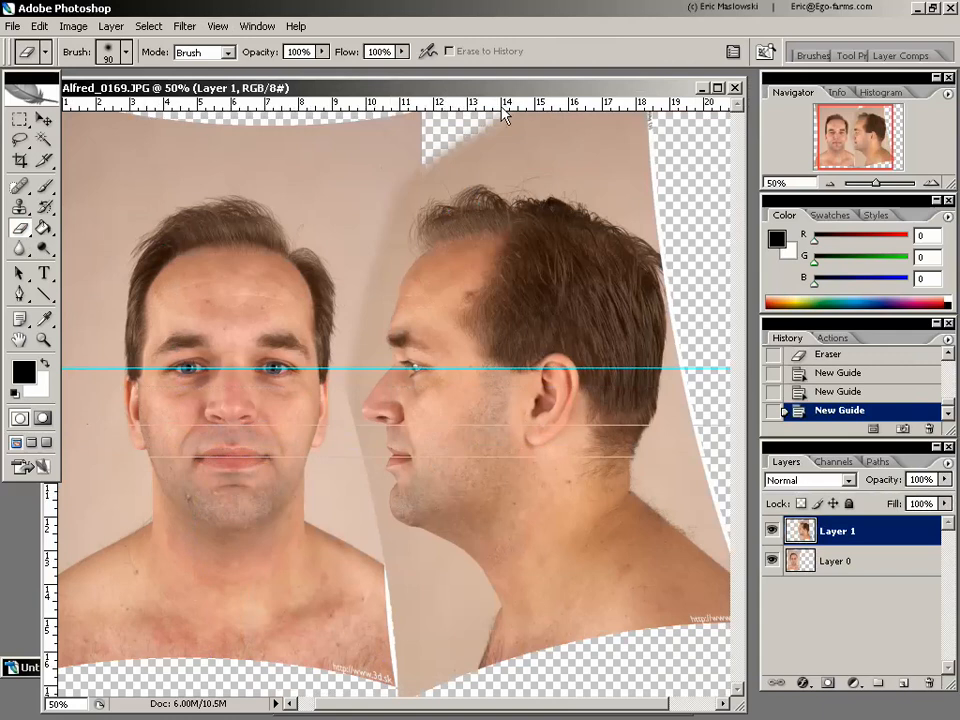
- Add three more horizontal guides across both heads at the eyebrows, just below the earlobe and at the nose tip
{"action": "left_click_drag", "start_coordinate": [370, 100], "coordinate": [591, 337]}
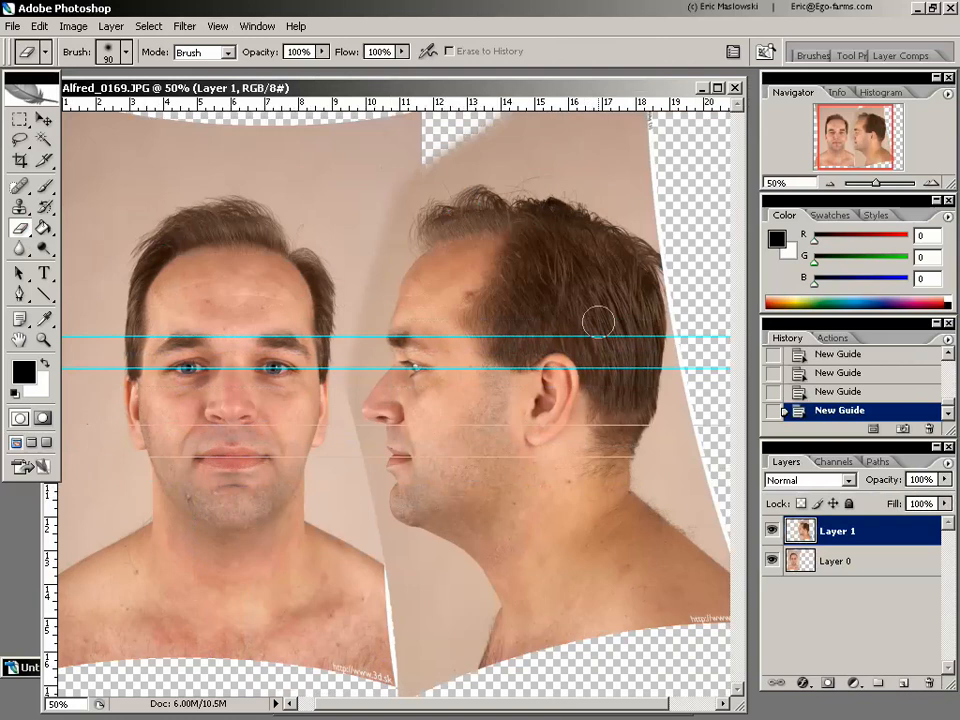
{"action": "mouse_move", "coordinate": [412, 100]}
{"action": "left_mouse_down"}
{"action": "mouse_move", "coordinate": [550, 254]}
{"action": "mouse_move", "coordinate": [581, 426]}
{"action": "mouse_move", "coordinate": [576, 447]}
{"action": "left_mouse_up"}
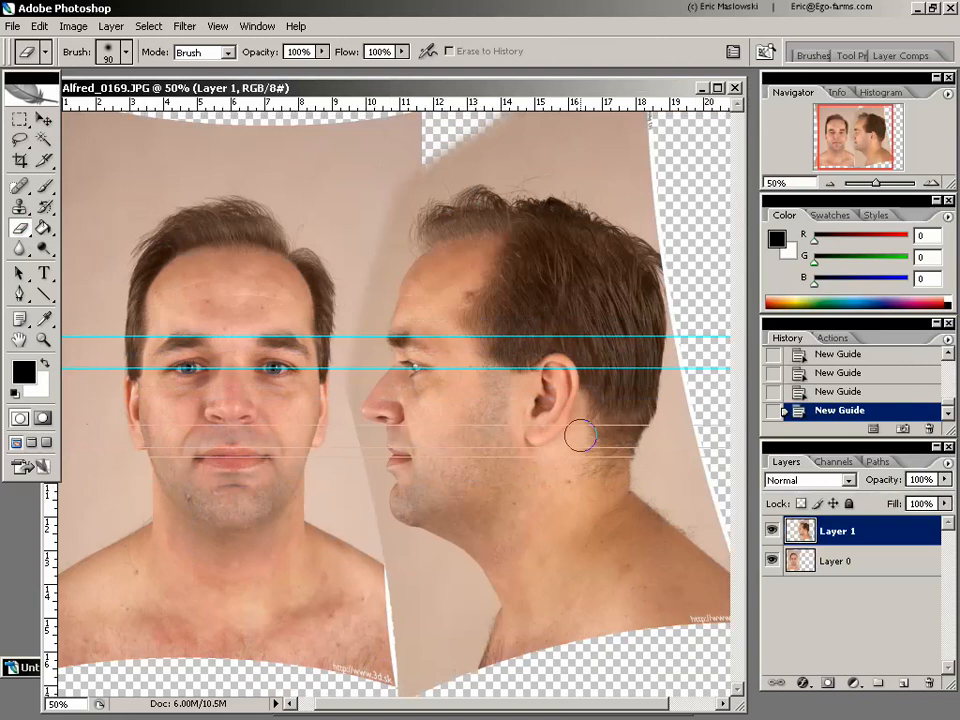
{"action": "mouse_move", "coordinate": [388, 100]}
{"action": "left_mouse_down"}
{"action": "mouse_move", "coordinate": [489, 195]}
{"action": "mouse_move", "coordinate": [456, 403]}
{"action": "mouse_move", "coordinate": [469, 408]}
{"action": "left_mouse_up"}
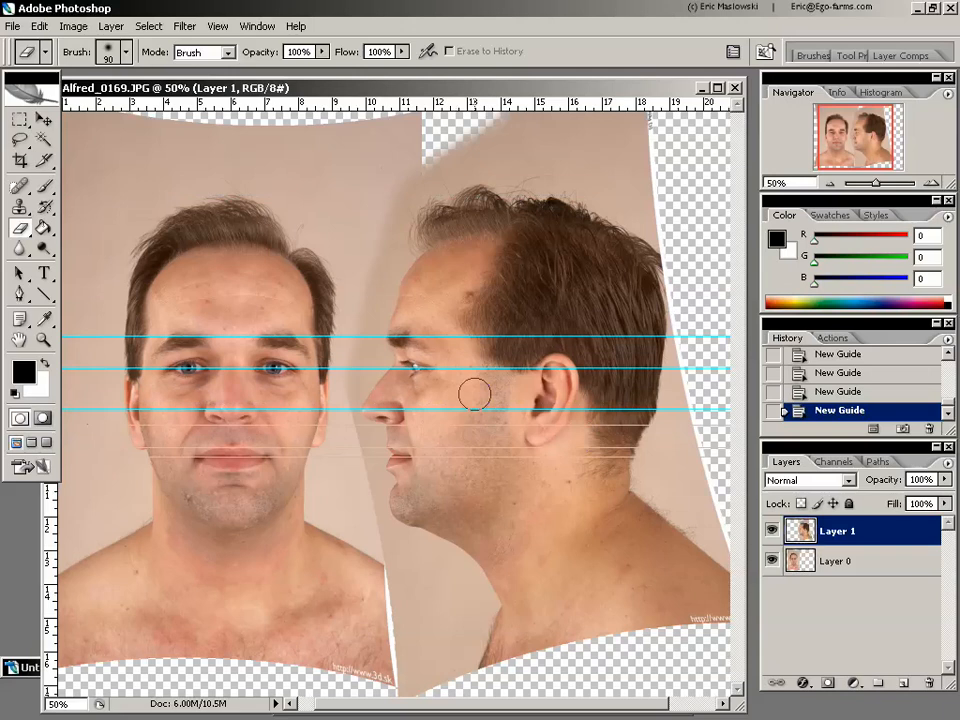
- Crop the document to a rectangle around both heads and upper shoulders, and hide the guides
{"action": "left_click", "coordinate": [21, 160]}
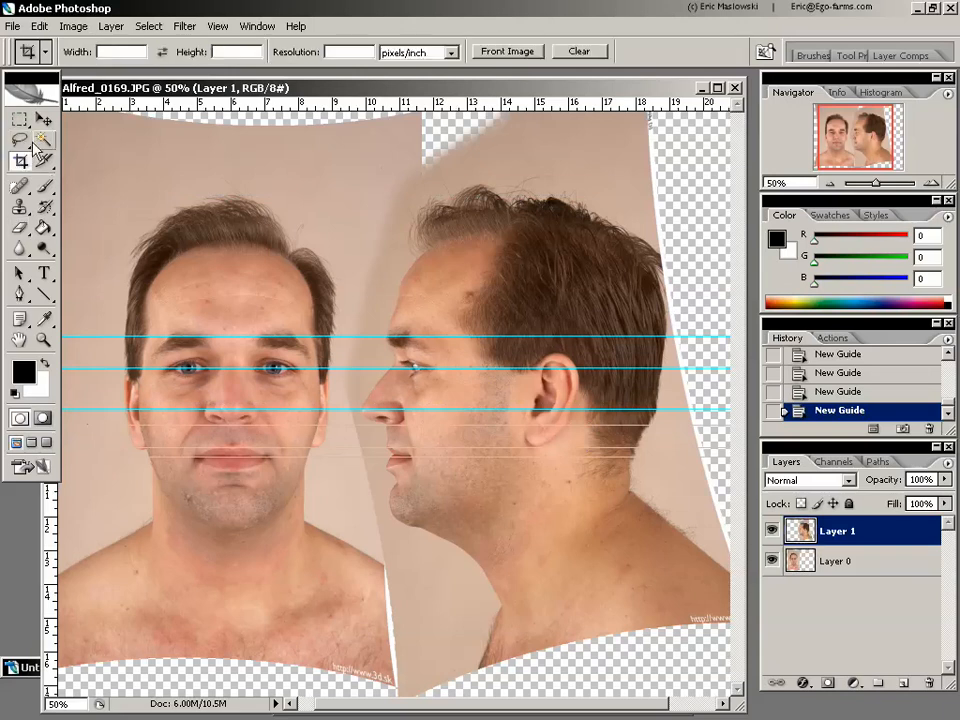
{"action": "left_click_drag", "start_coordinate": [203, 87], "coordinate": [229, 81]}
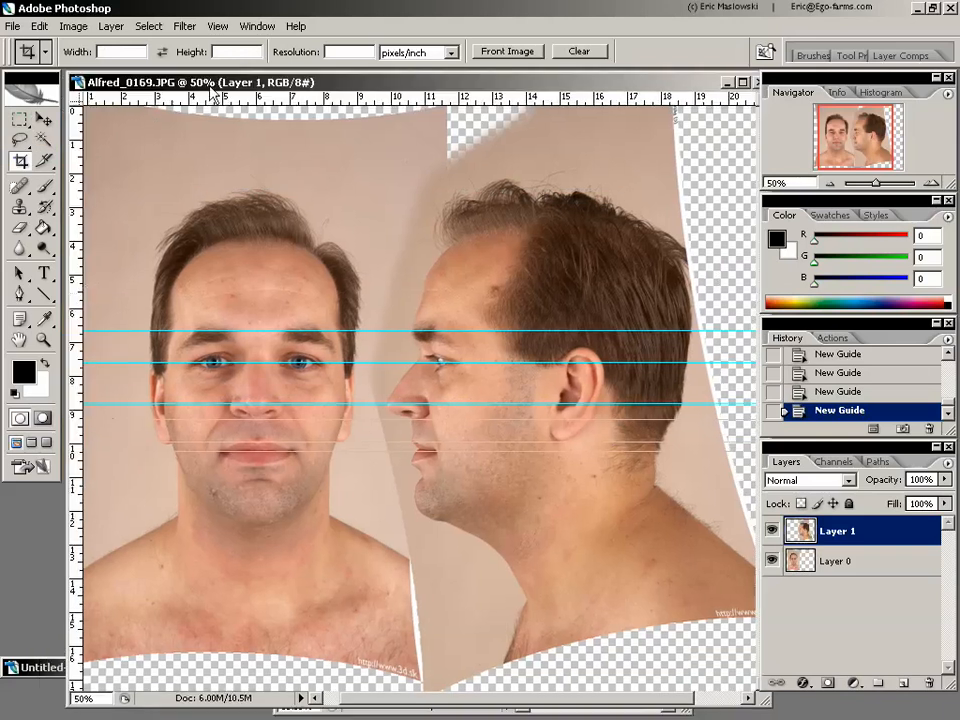
{"action": "left_click", "coordinate": [43, 340]}
{"action": "left_click", "coordinate": [205, 350], "text": "alt"}
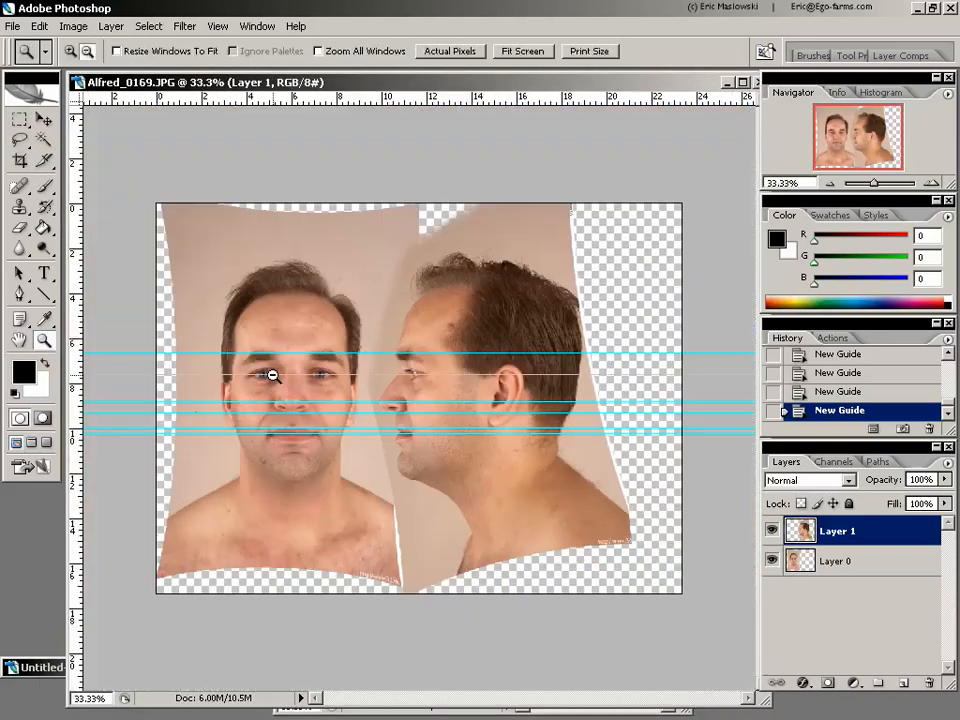
{"action": "left_click", "coordinate": [21, 160]}
{"action": "left_click_drag", "start_coordinate": [178, 228], "coordinate": [595, 530]}
{"action": "left_click_drag", "start_coordinate": [510, 499], "coordinate": [512, 501]}
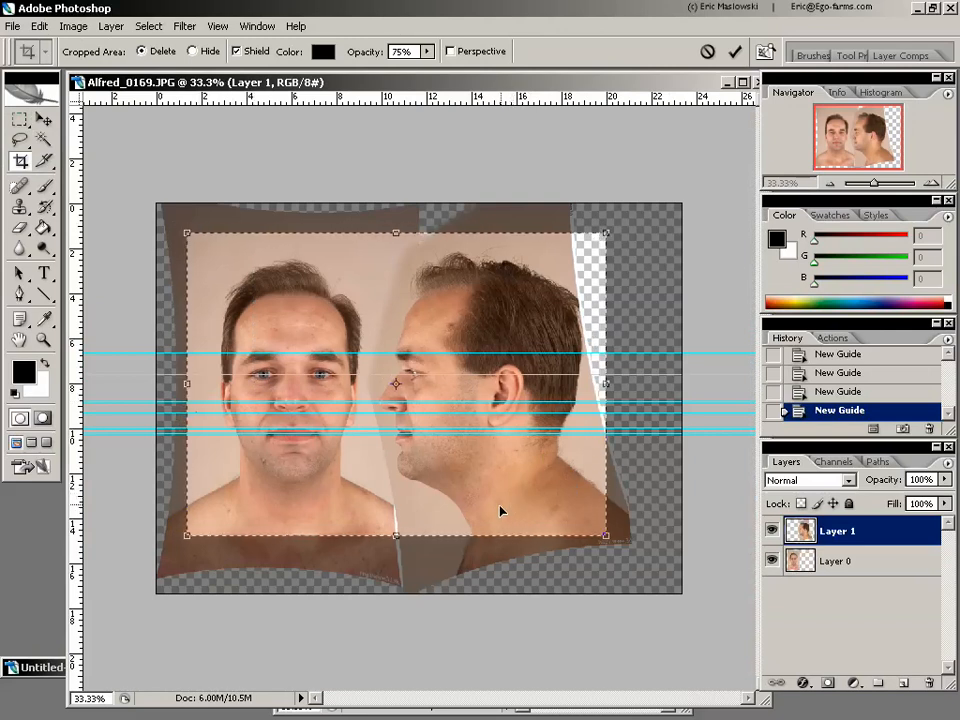
{"action": "key", "text": "Return"}
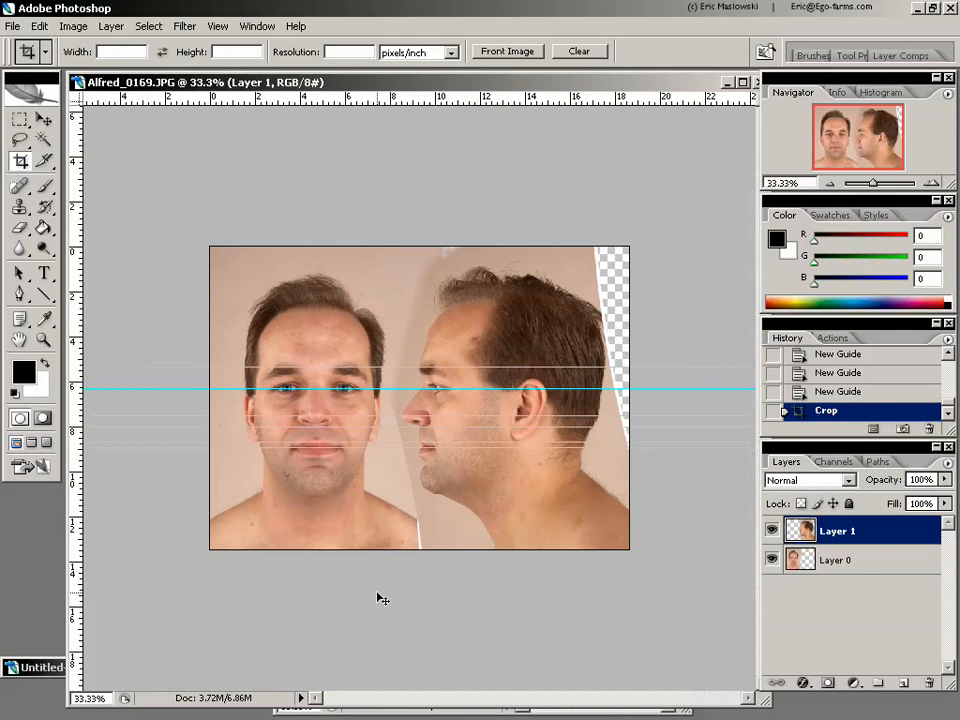
{"action": "key", "text": "ctrl+h"}
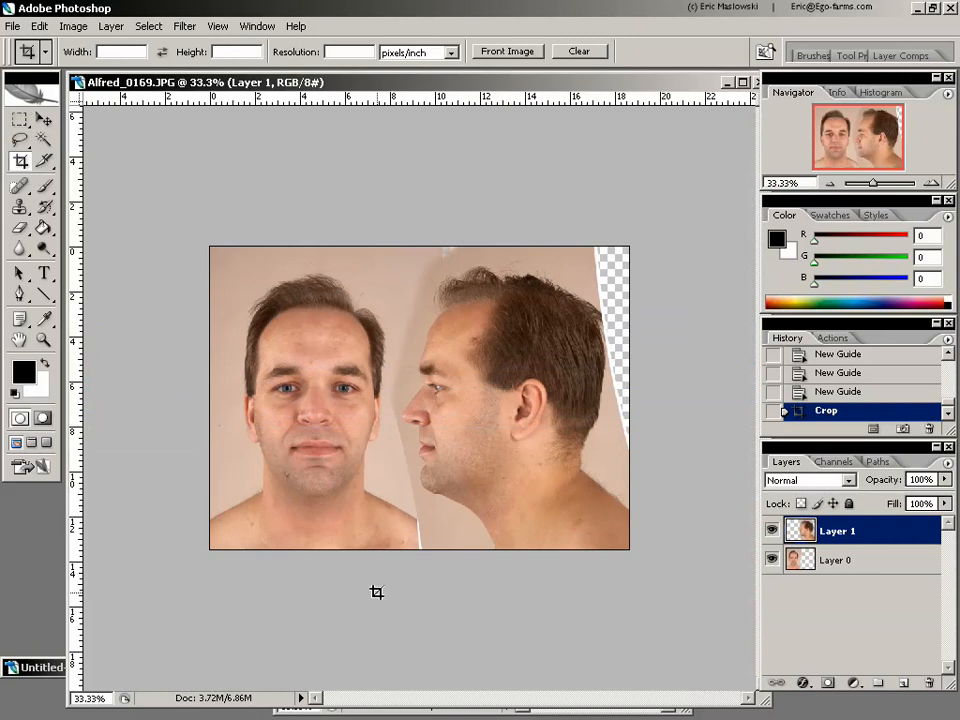
{"action": "left_click", "coordinate": [13, 25]}
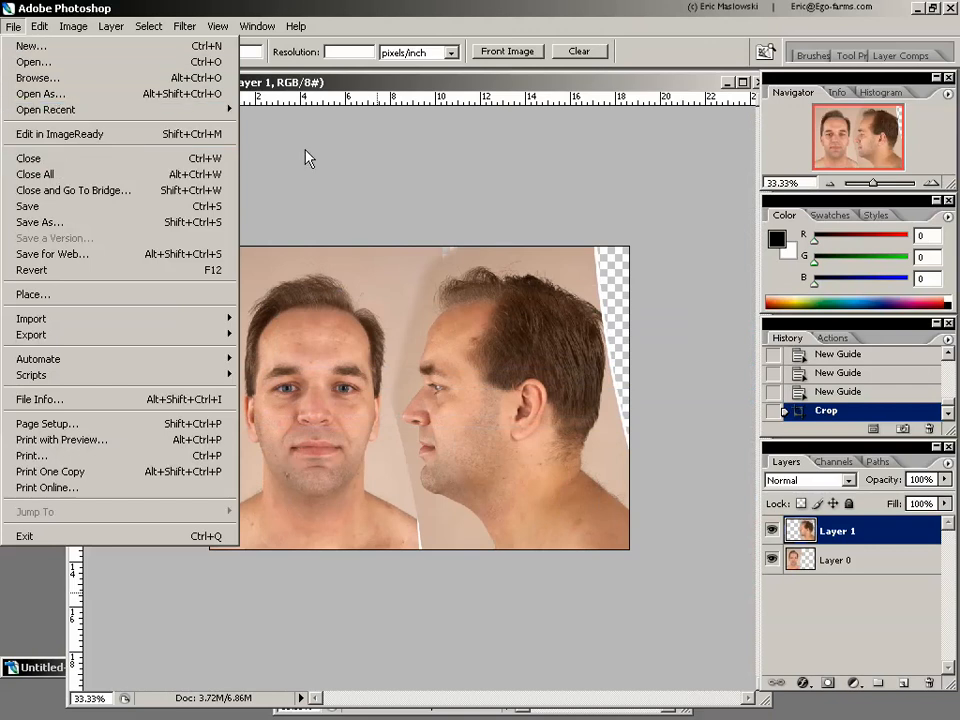
{"action": "left_click", "coordinate": [470, 73]}
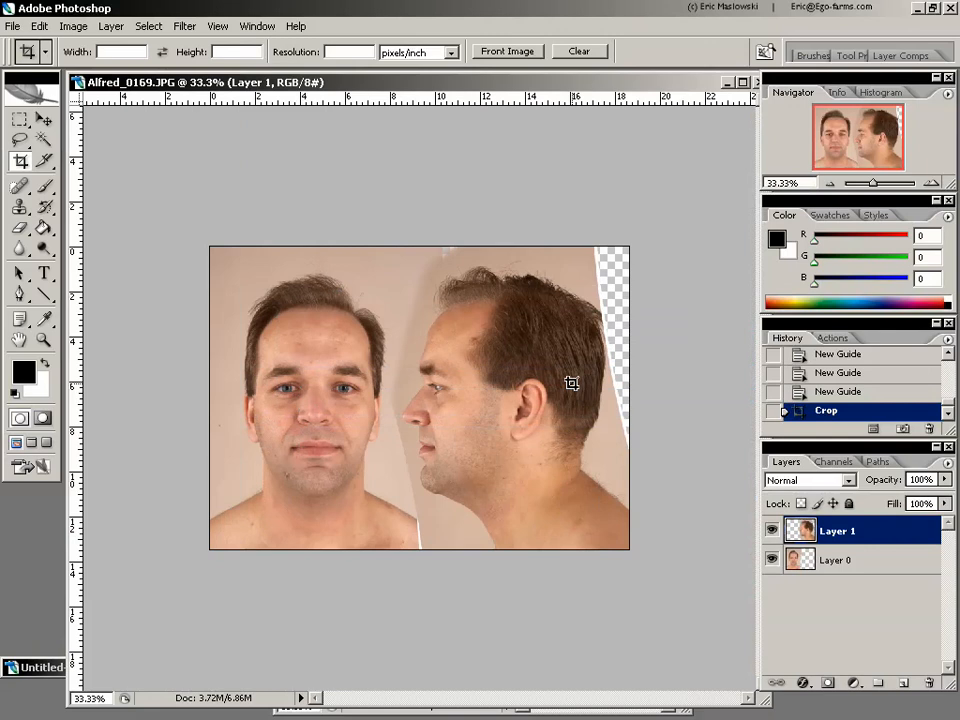
{"action": "left_click", "coordinate": [217, 26]}
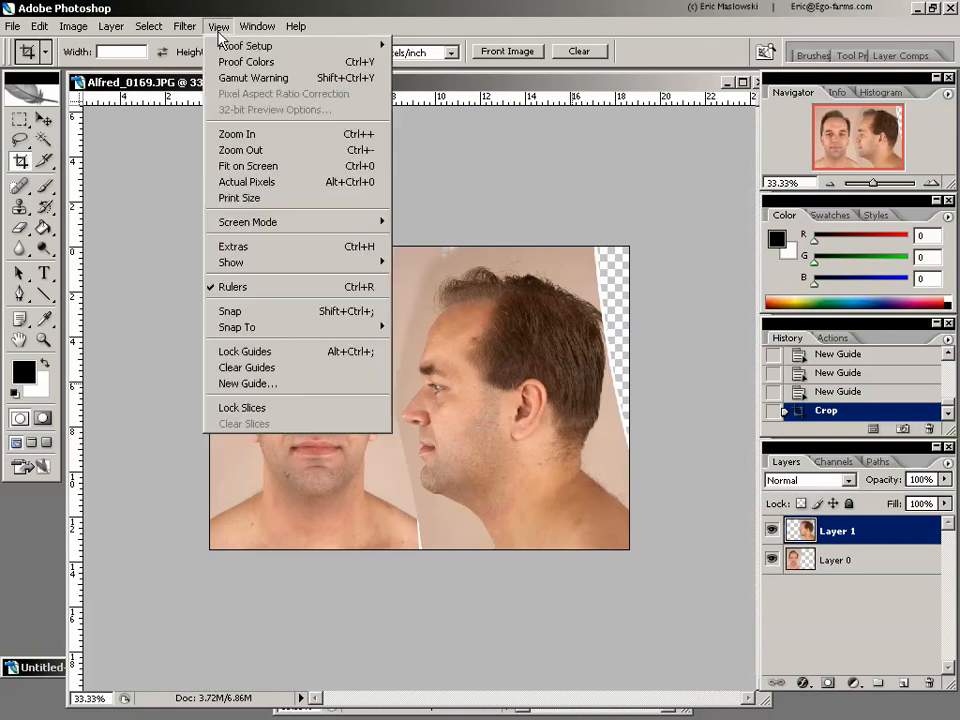
{"action": "mouse_move", "coordinate": [185, 26]}
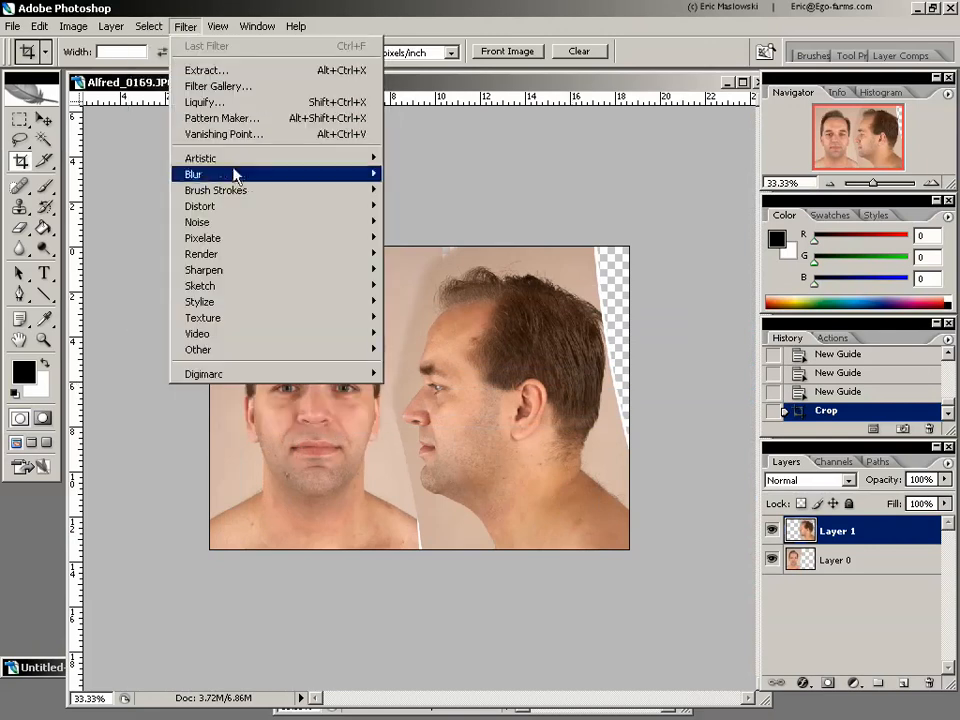
{"action": "mouse_move", "coordinate": [262, 216]}
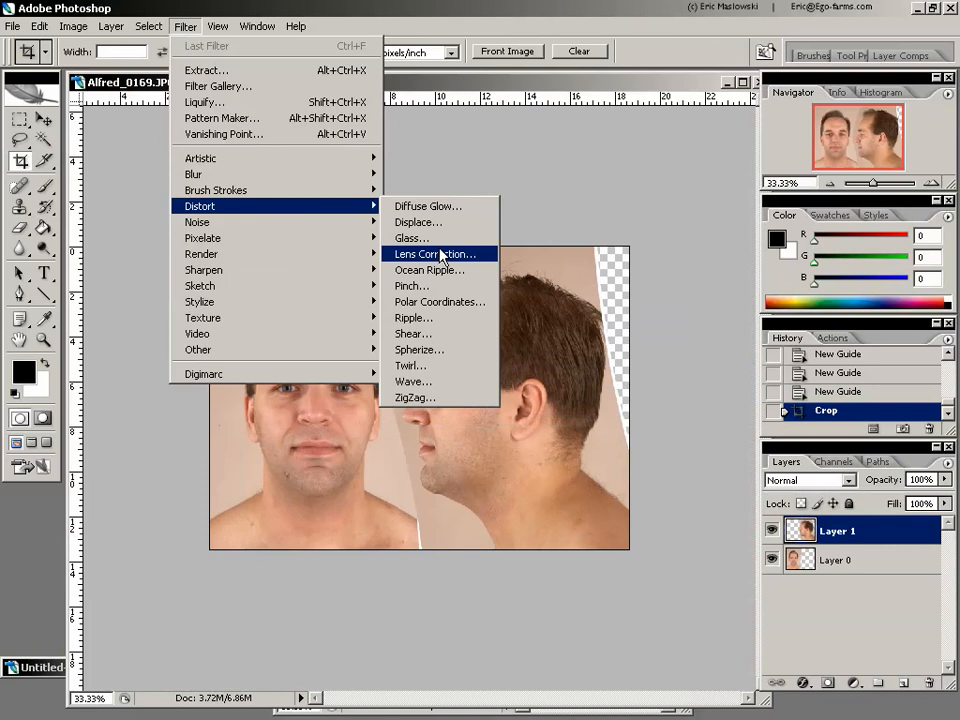
{"action": "left_click", "coordinate": [506, 84]}
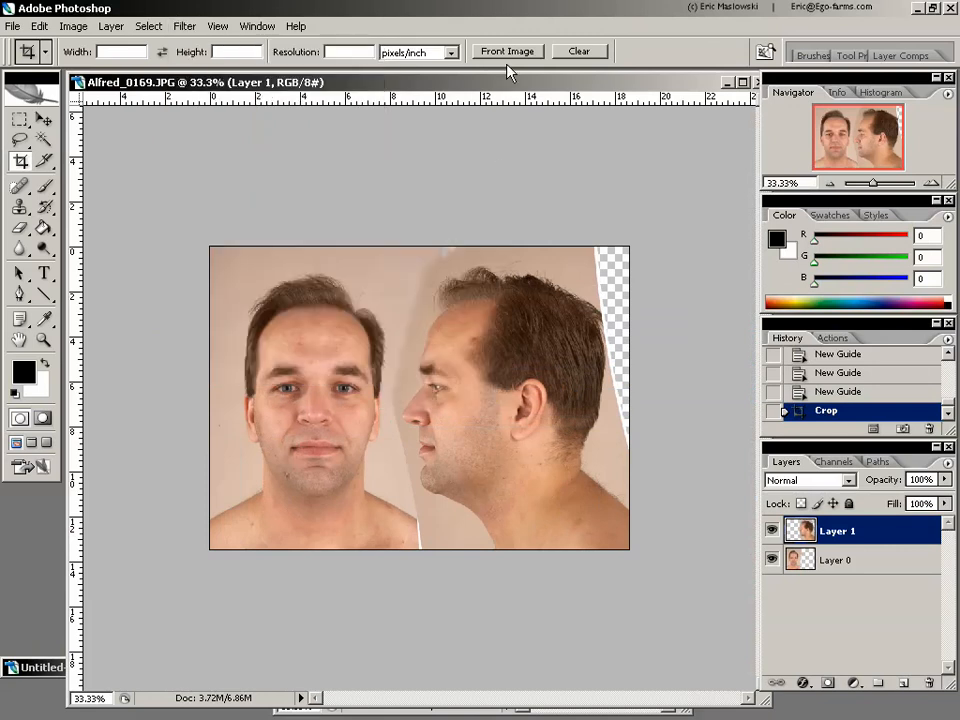